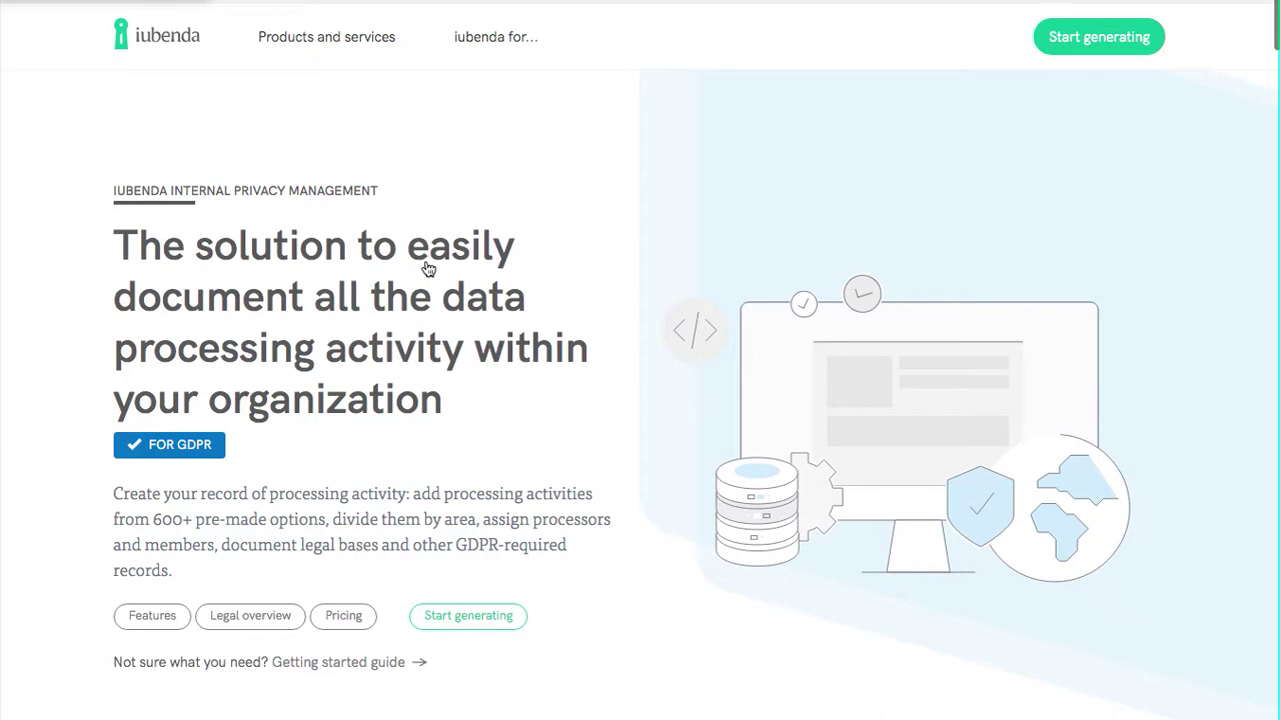
Create a new GDPR project named "Beautiful T-shirts" in Internal Privacy Management
click(289, 40)
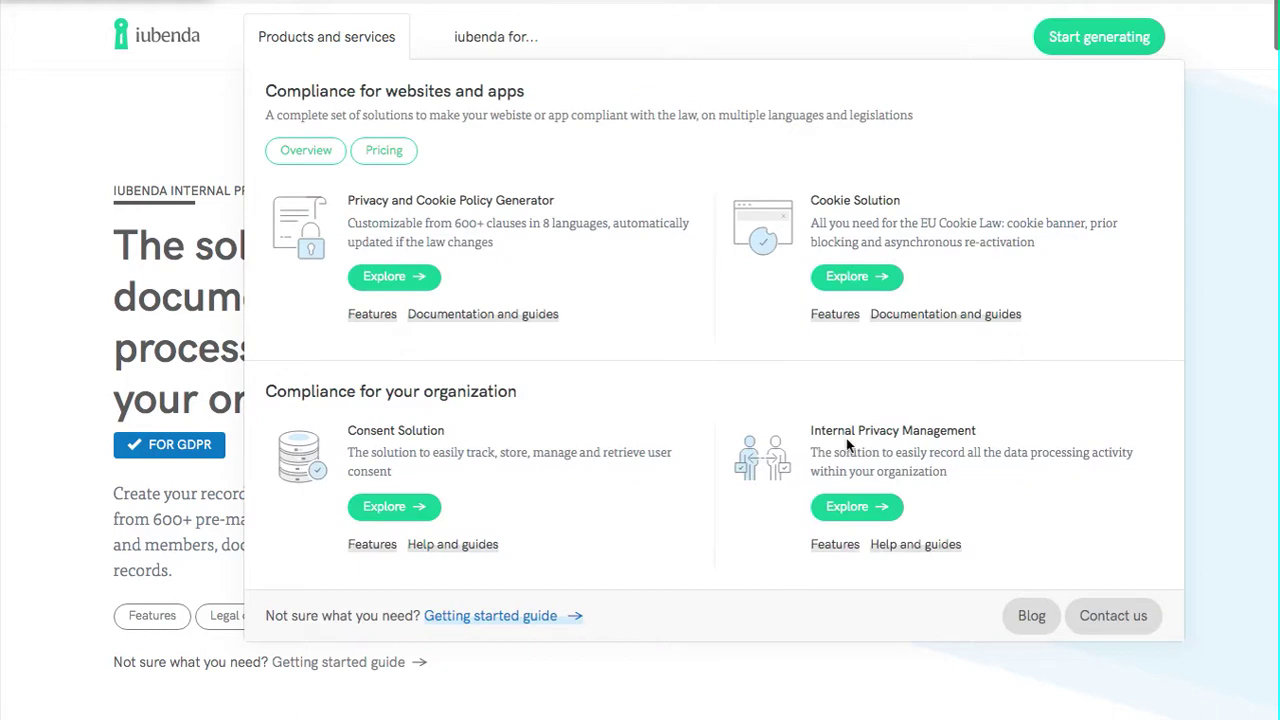
click(848, 506)
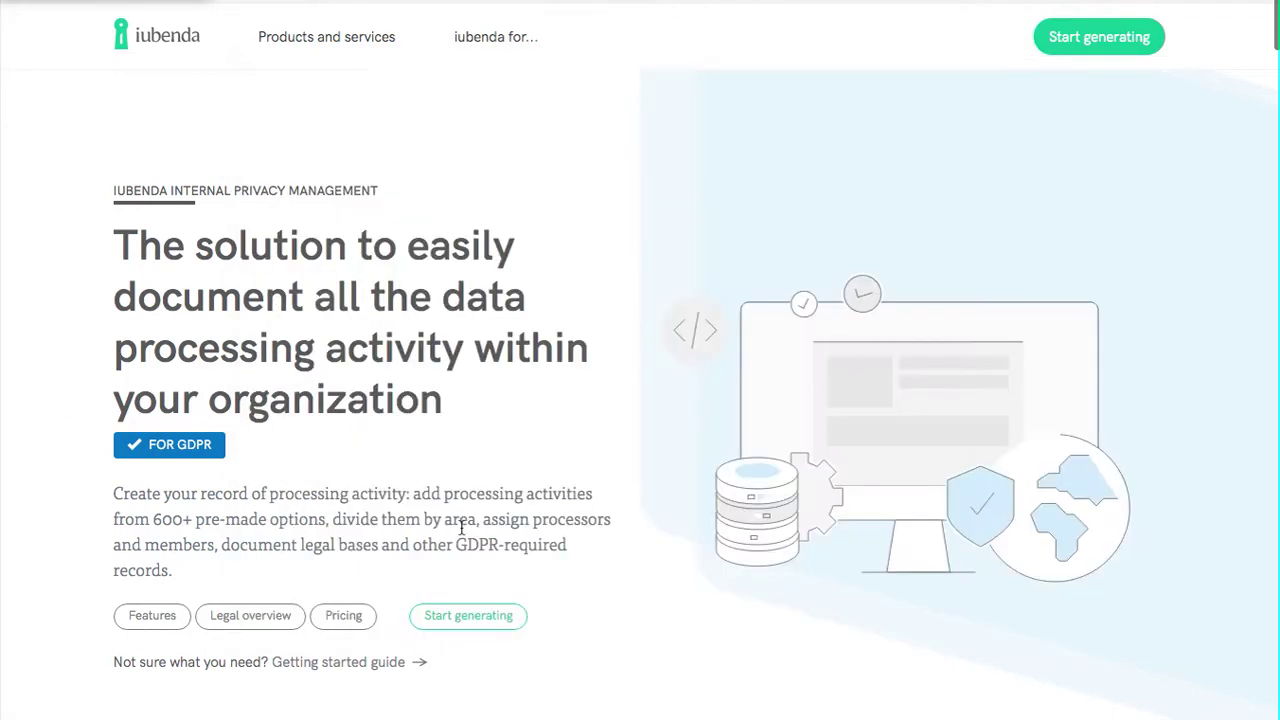
click(464, 616)
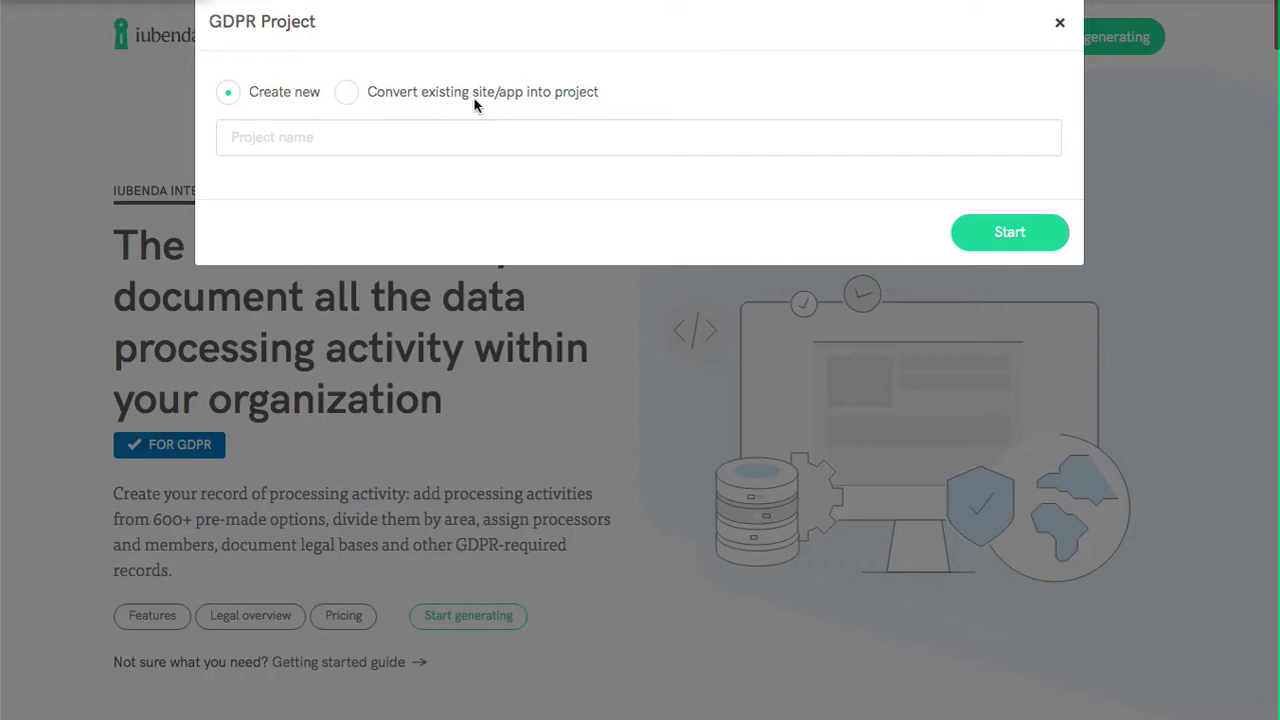
click(433, 136)
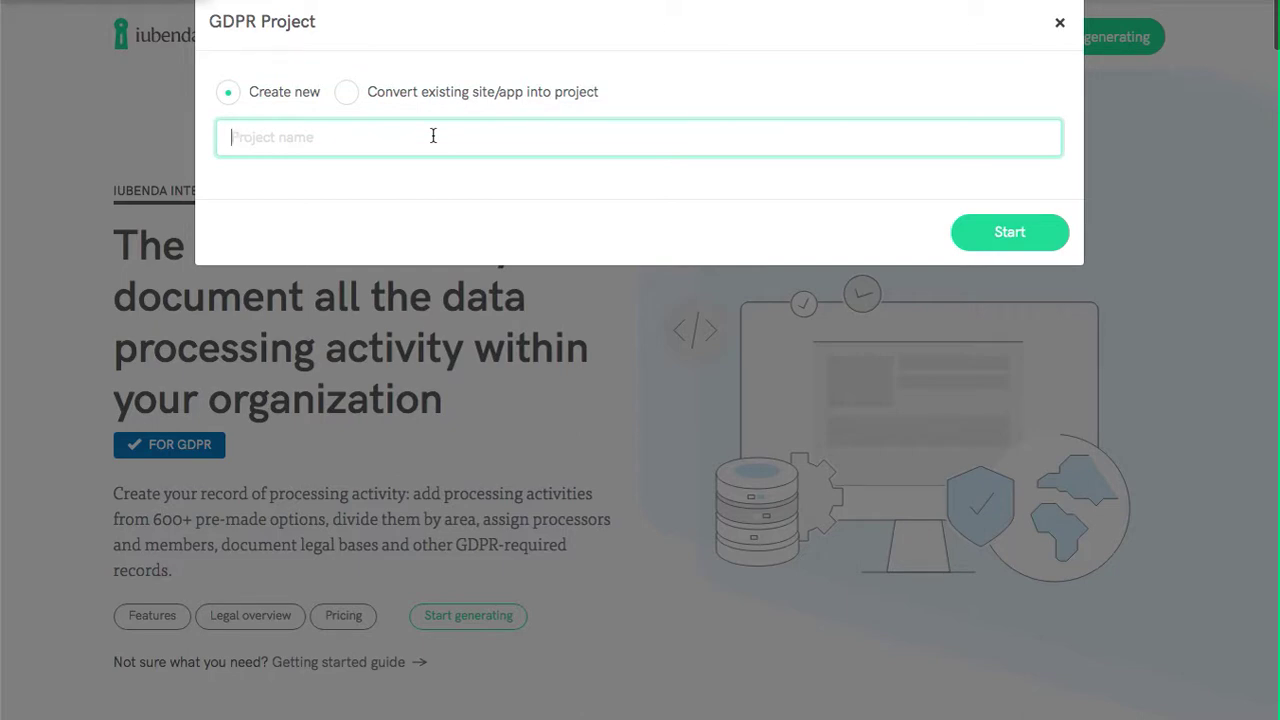
text(Beautiful T-shirts)
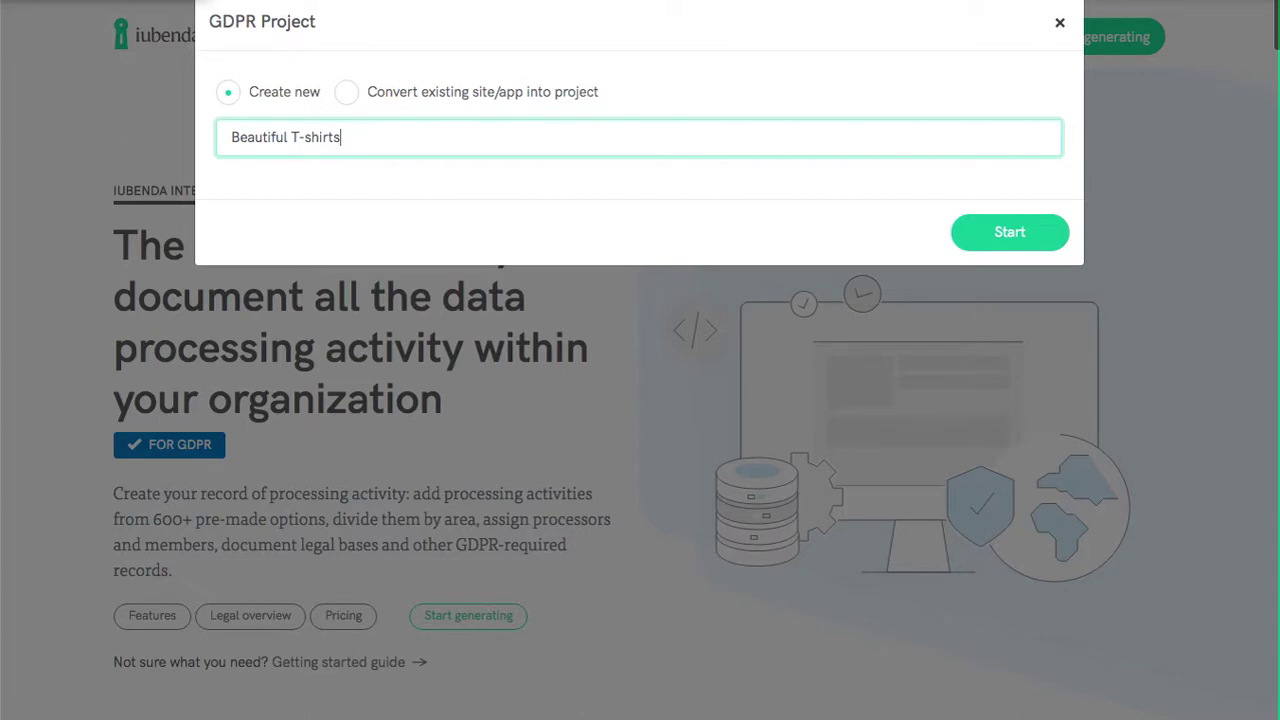
click(1000, 240)
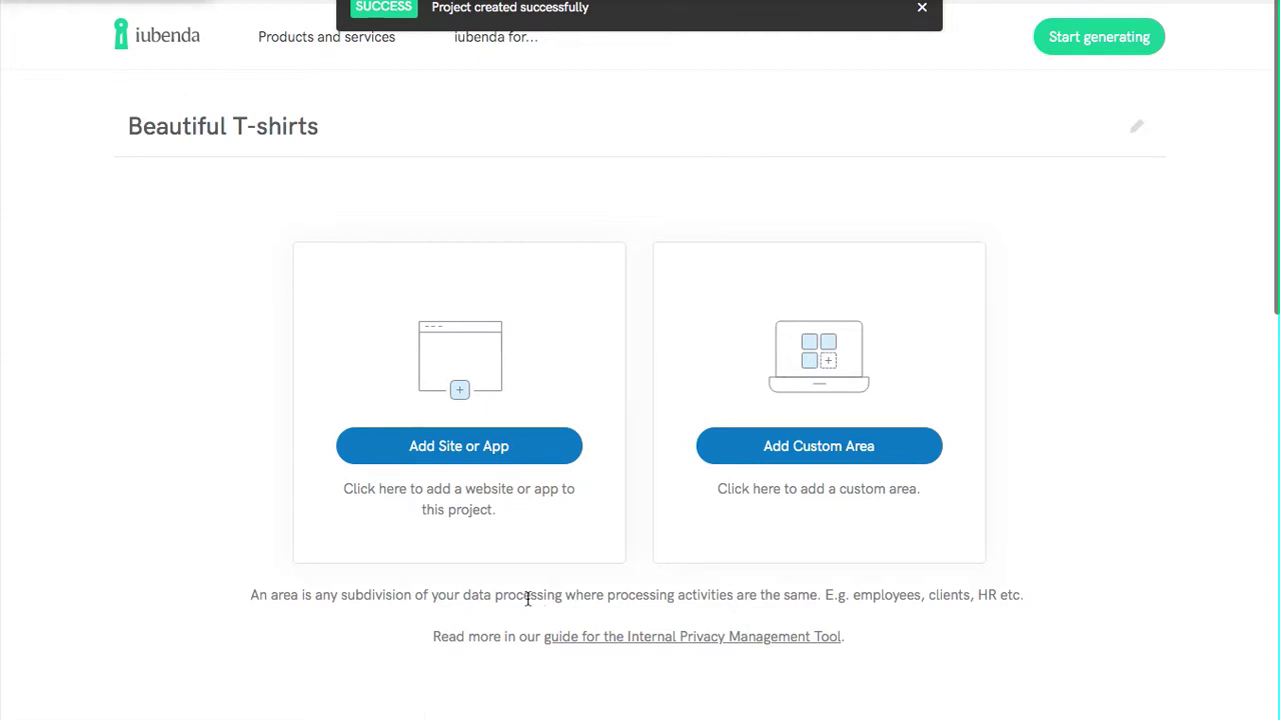
Add the website beautifultshirtsonline.com to the project with English as its language
drag(620, 594, 735, 597)
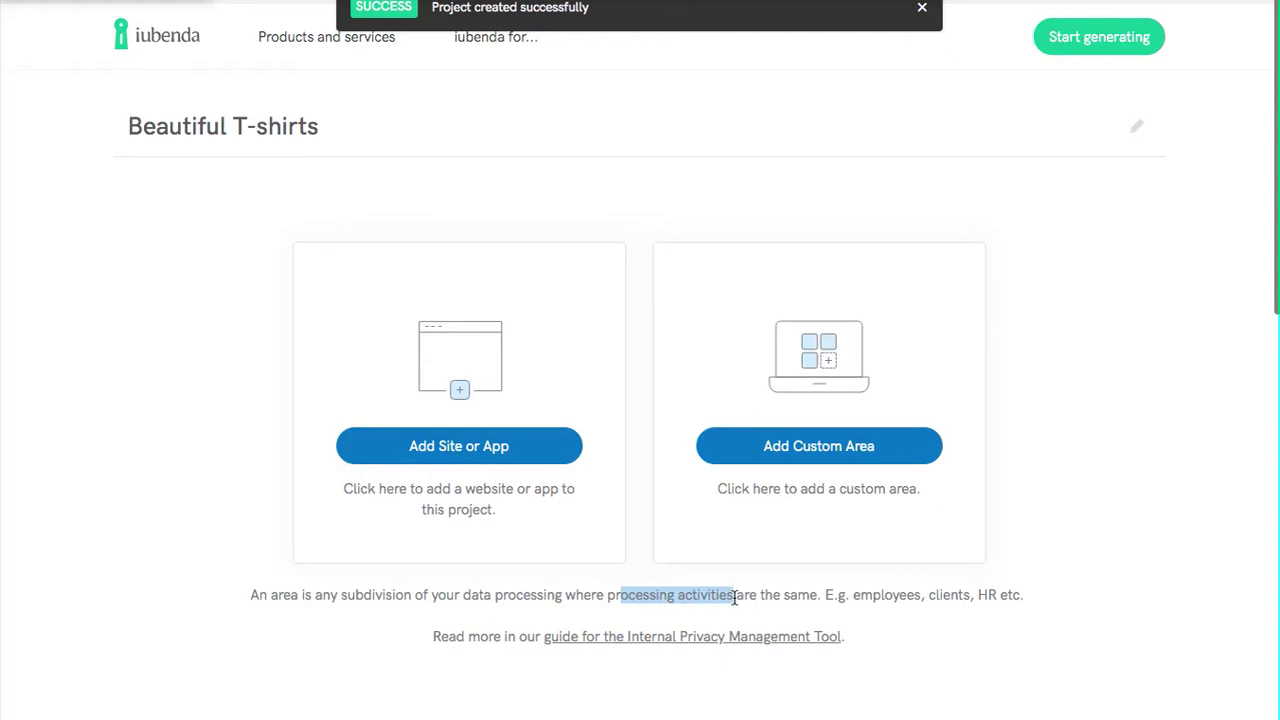
click(240, 498)
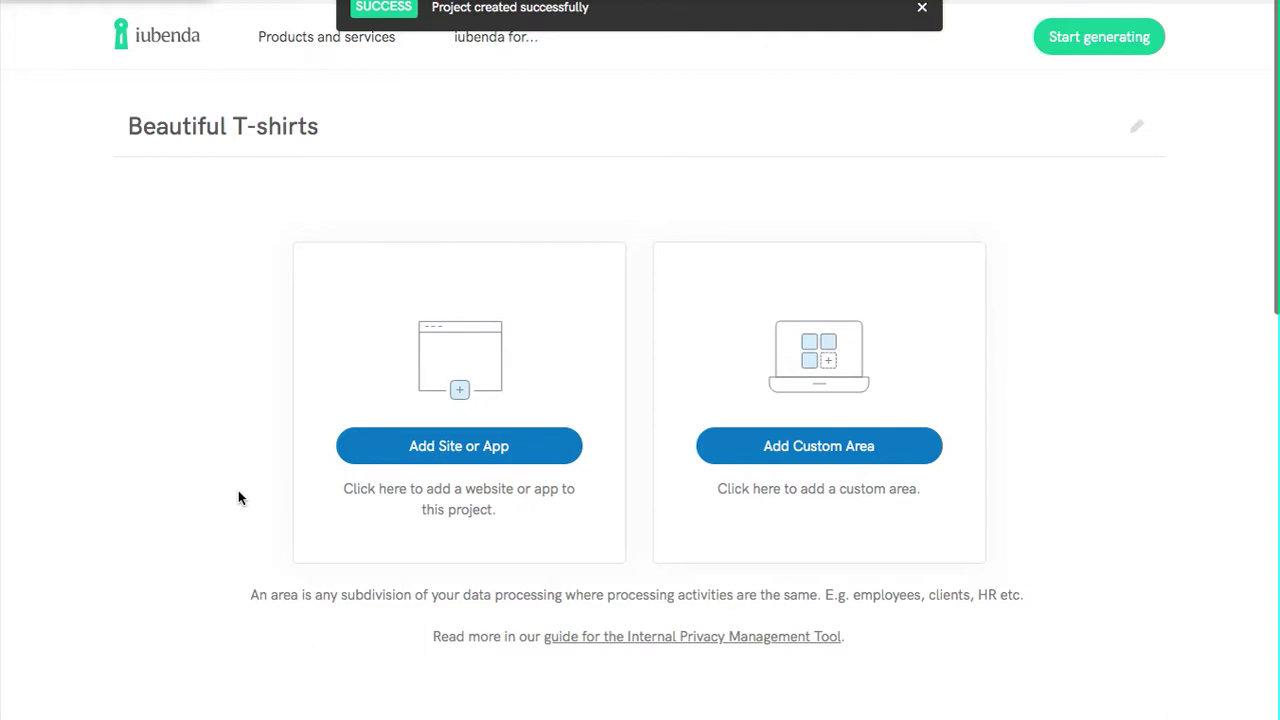
click(447, 447)
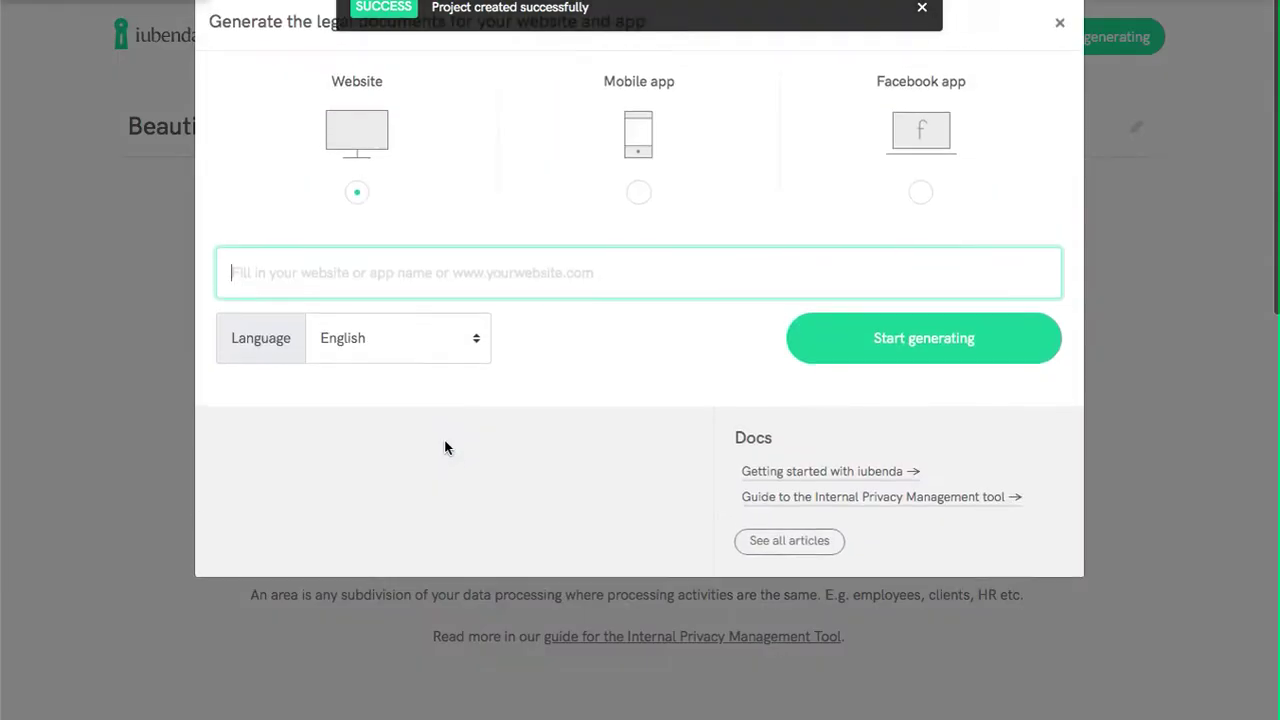
text(beautifultshi)
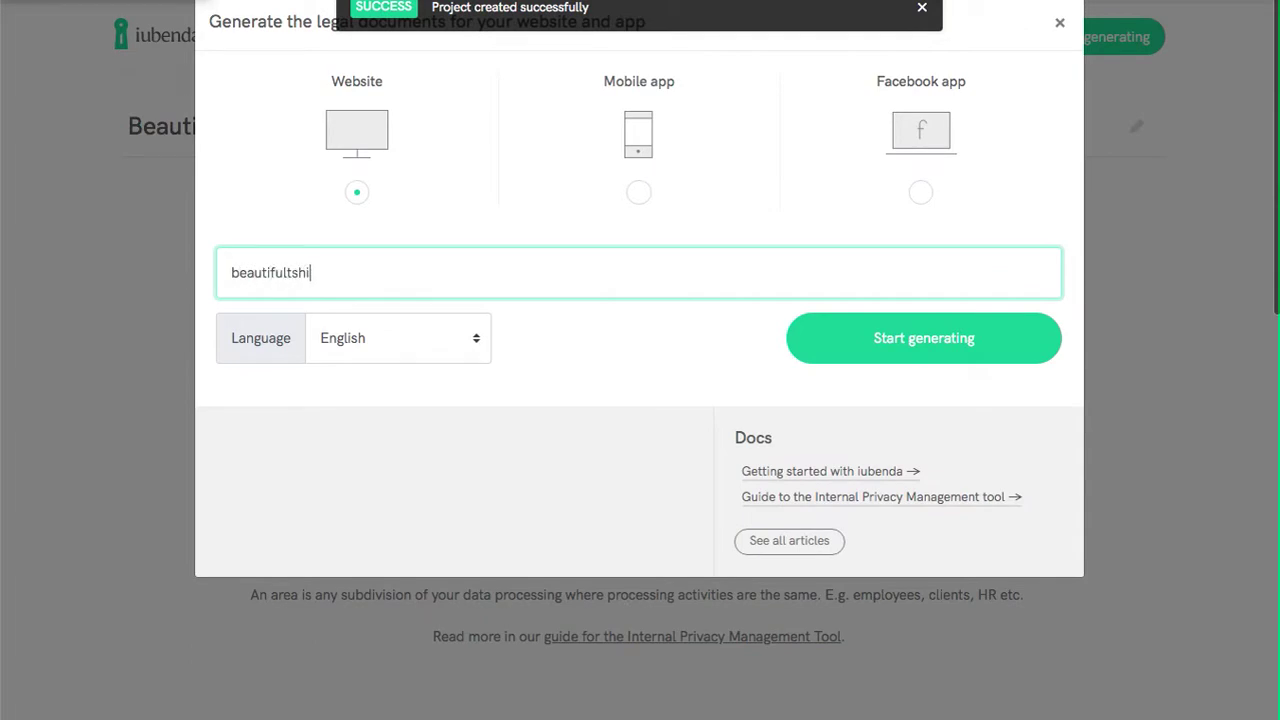
text(rtsonline.com)
click(885, 358)
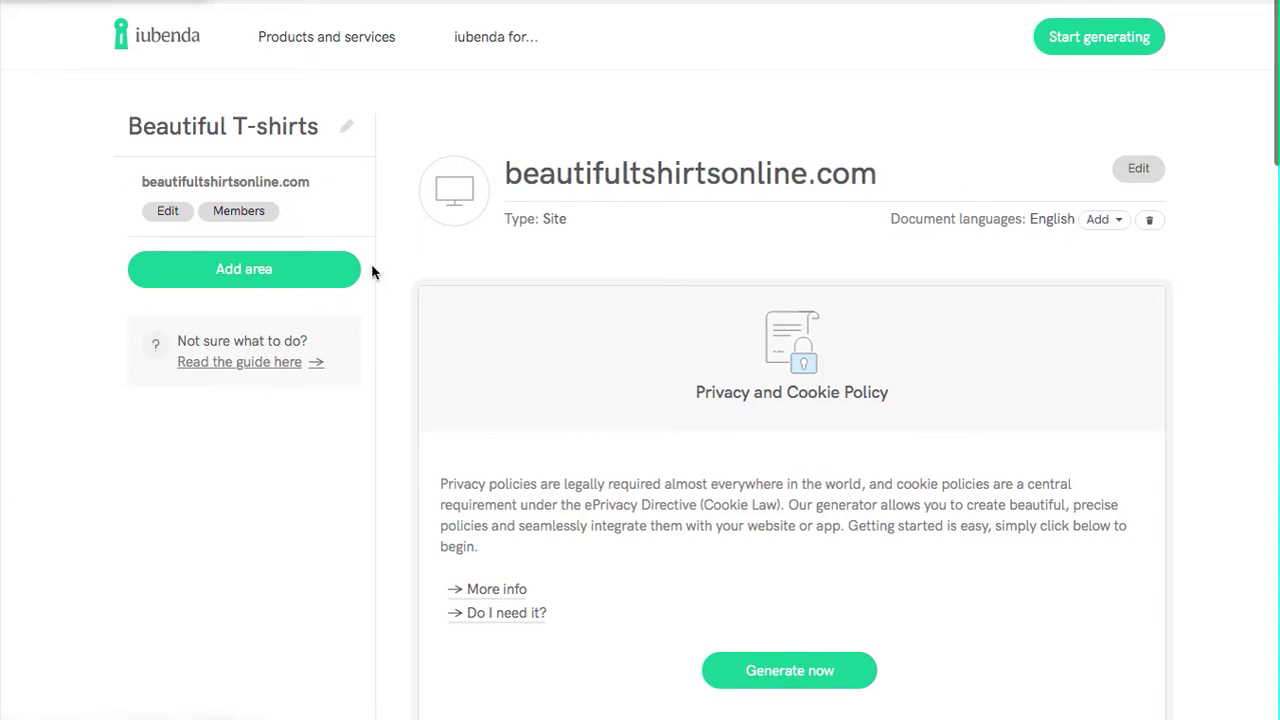
Add a custom area named "Physical Store" to the Beautiful T-shirts project
click(325, 277)
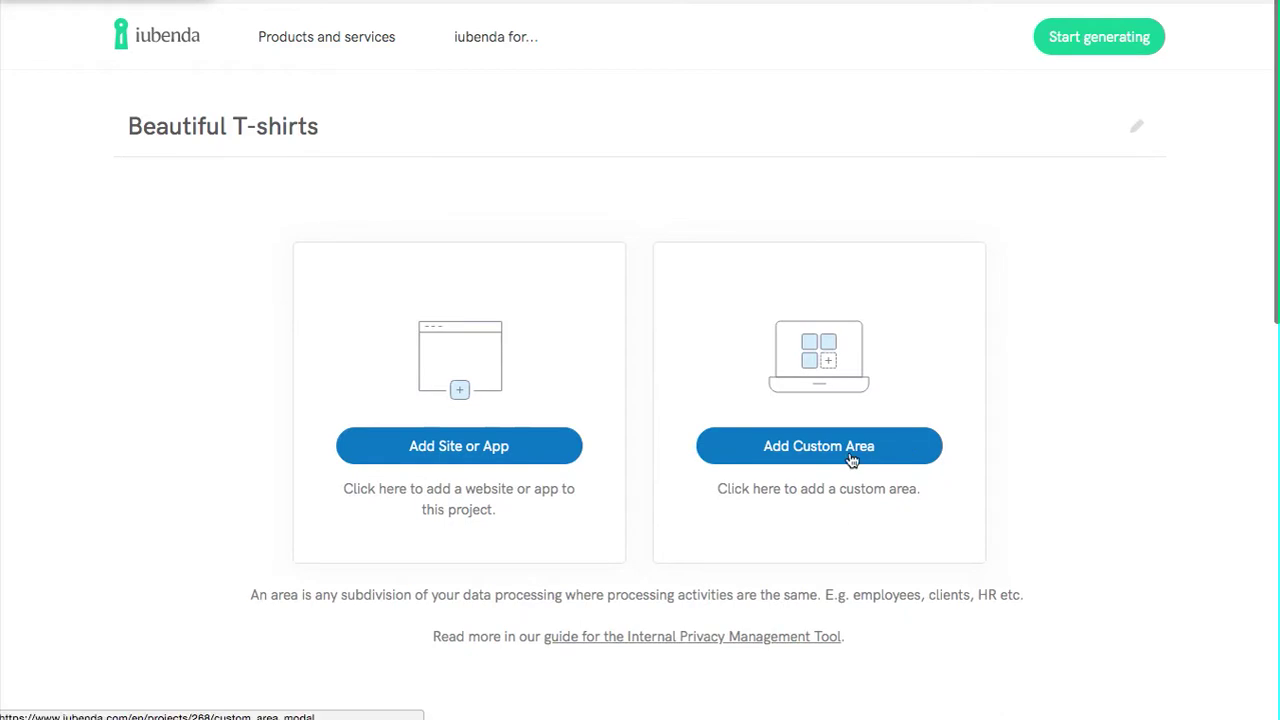
click(850, 457)
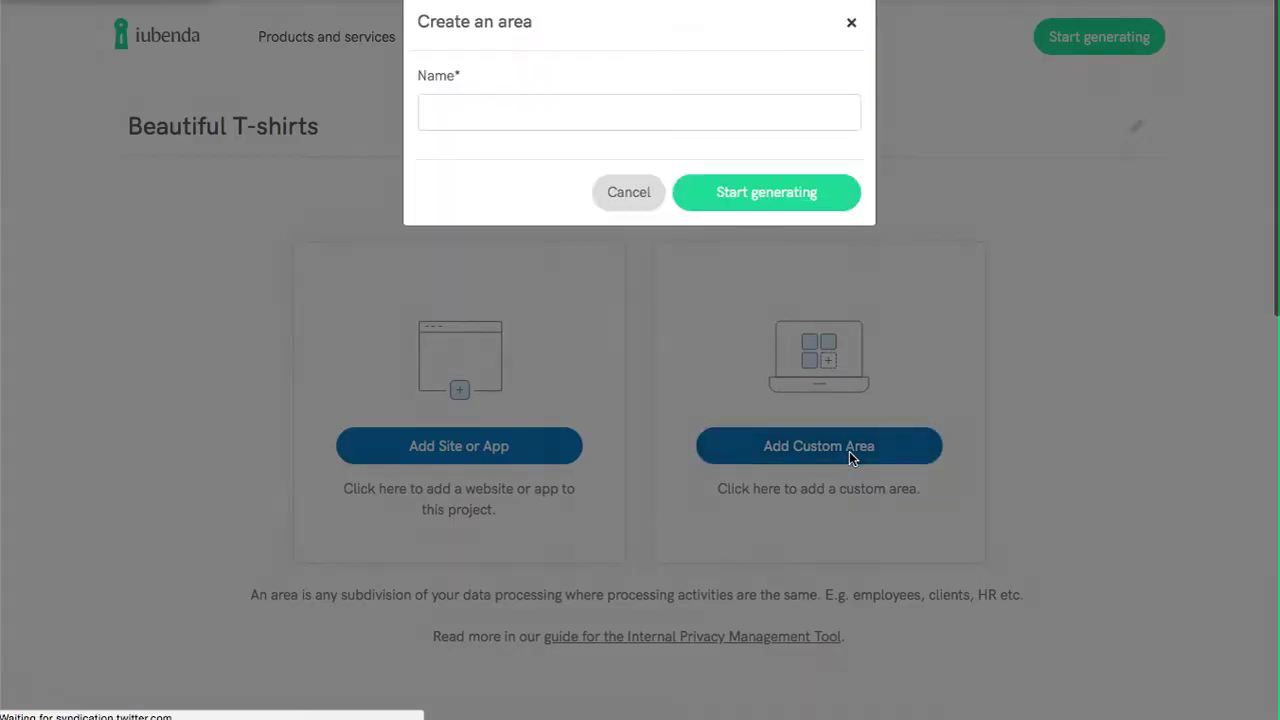
click(650, 120)
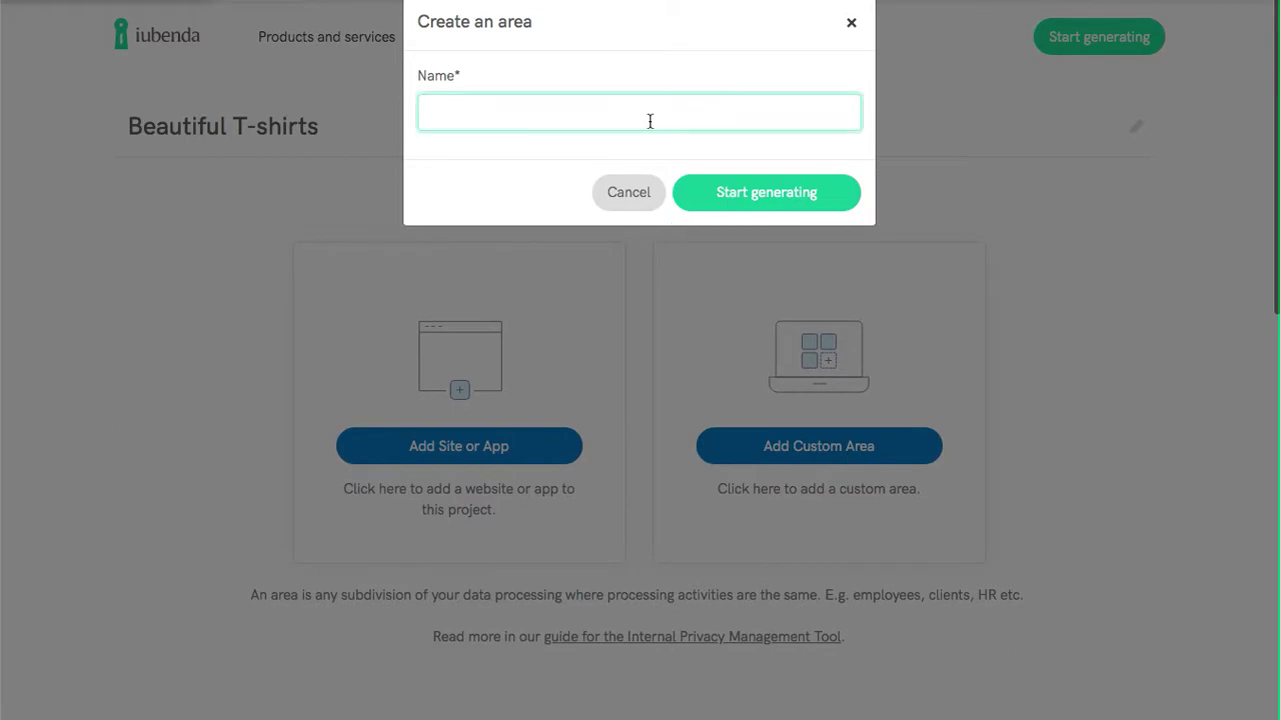
text(Physical )
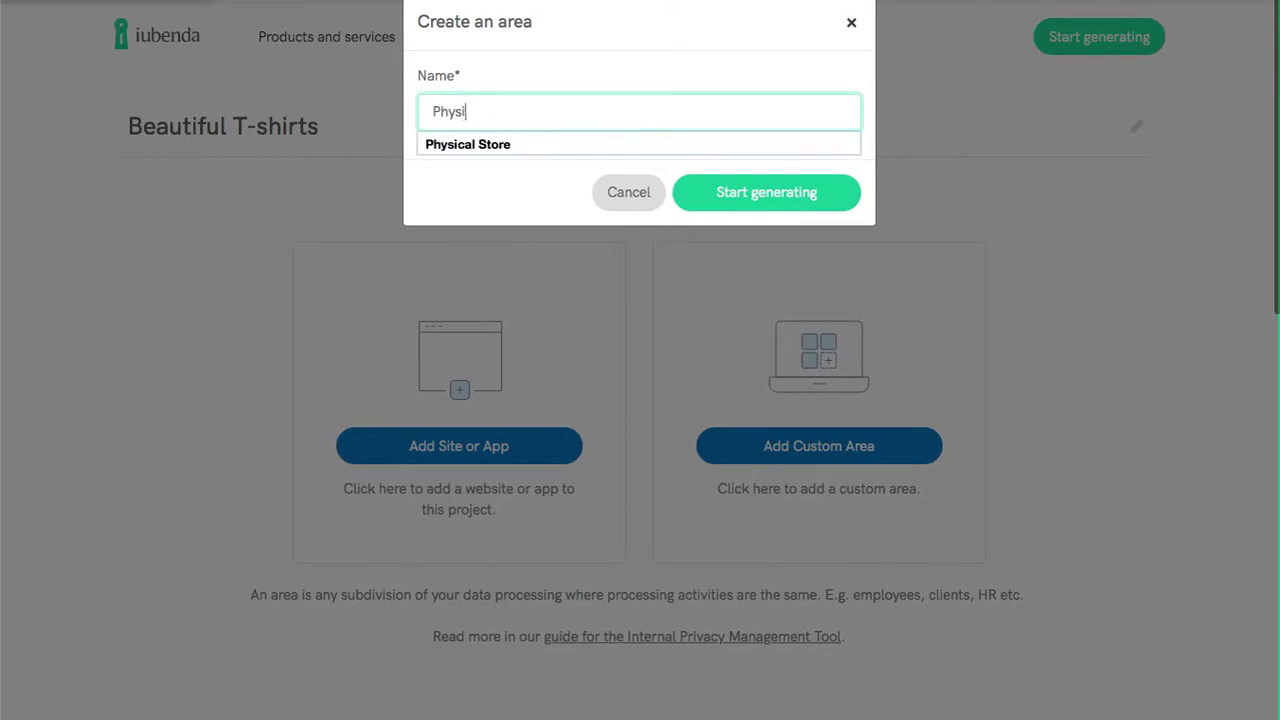
text(Store)
click(772, 196)
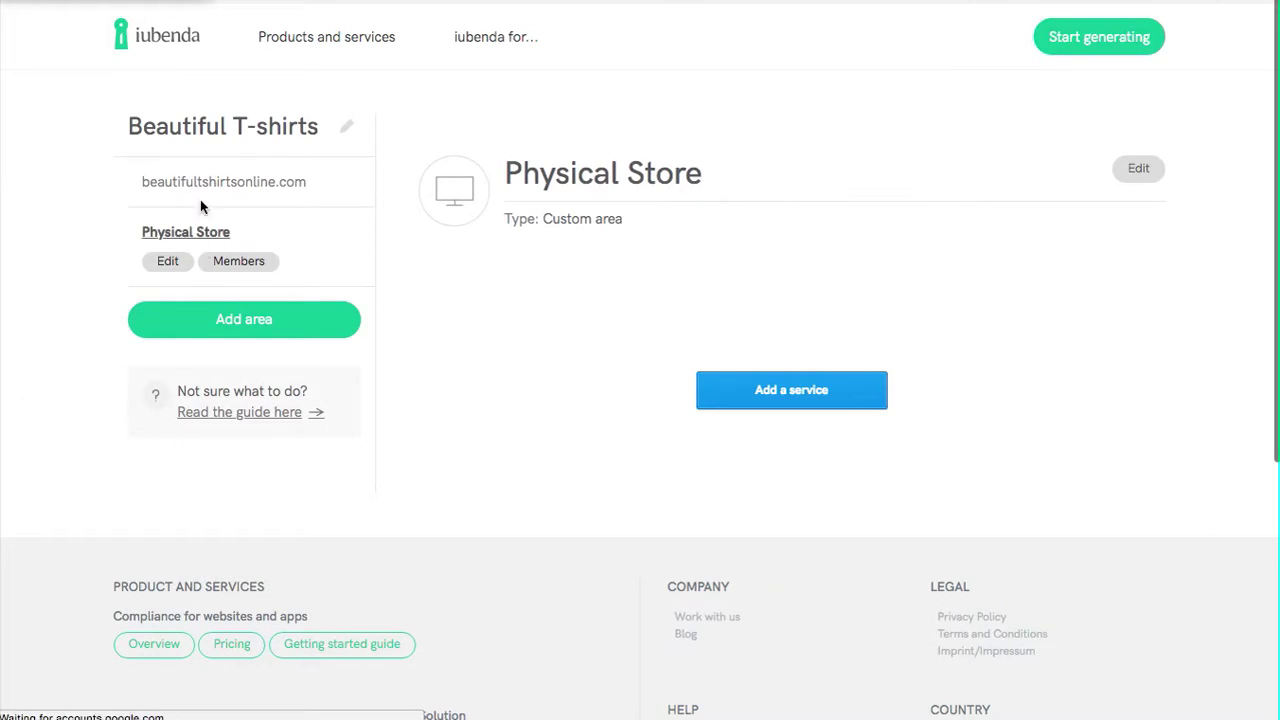
Add a custom area named "Employees" to the Beautiful T-shirts project
click(247, 323)
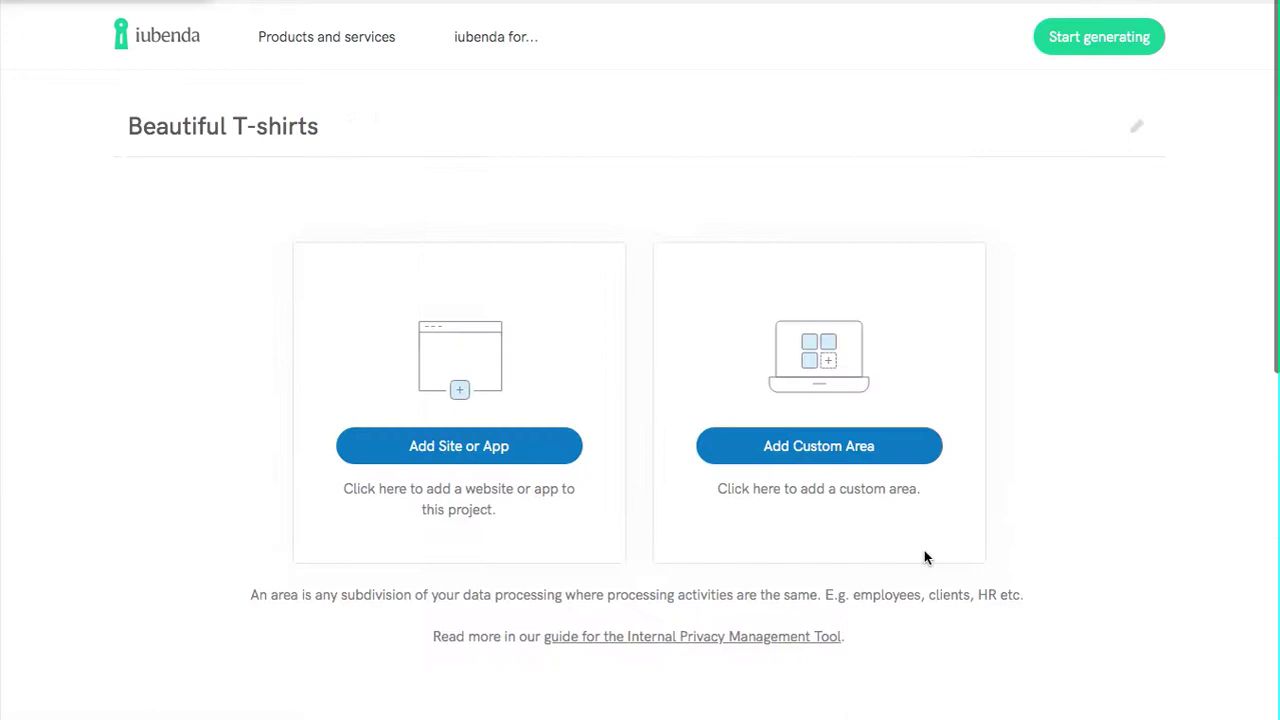
click(762, 448)
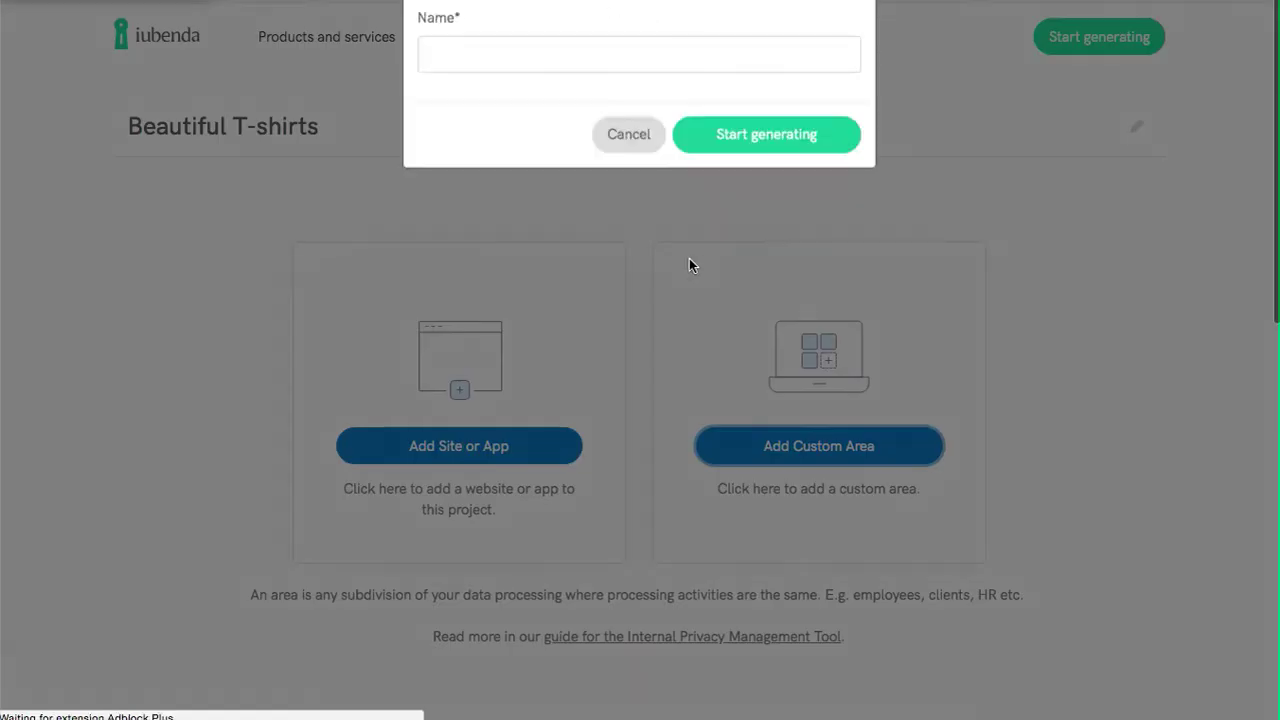
click(594, 110)
text(E)
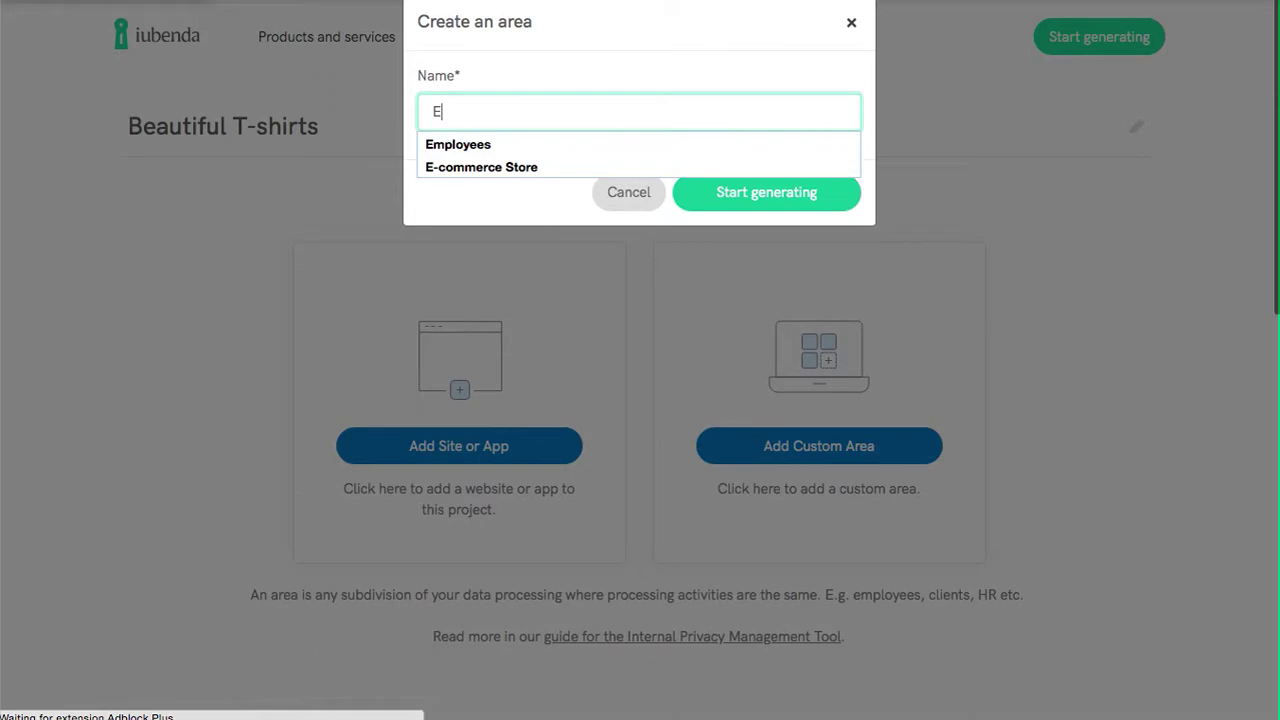
text(mployees)
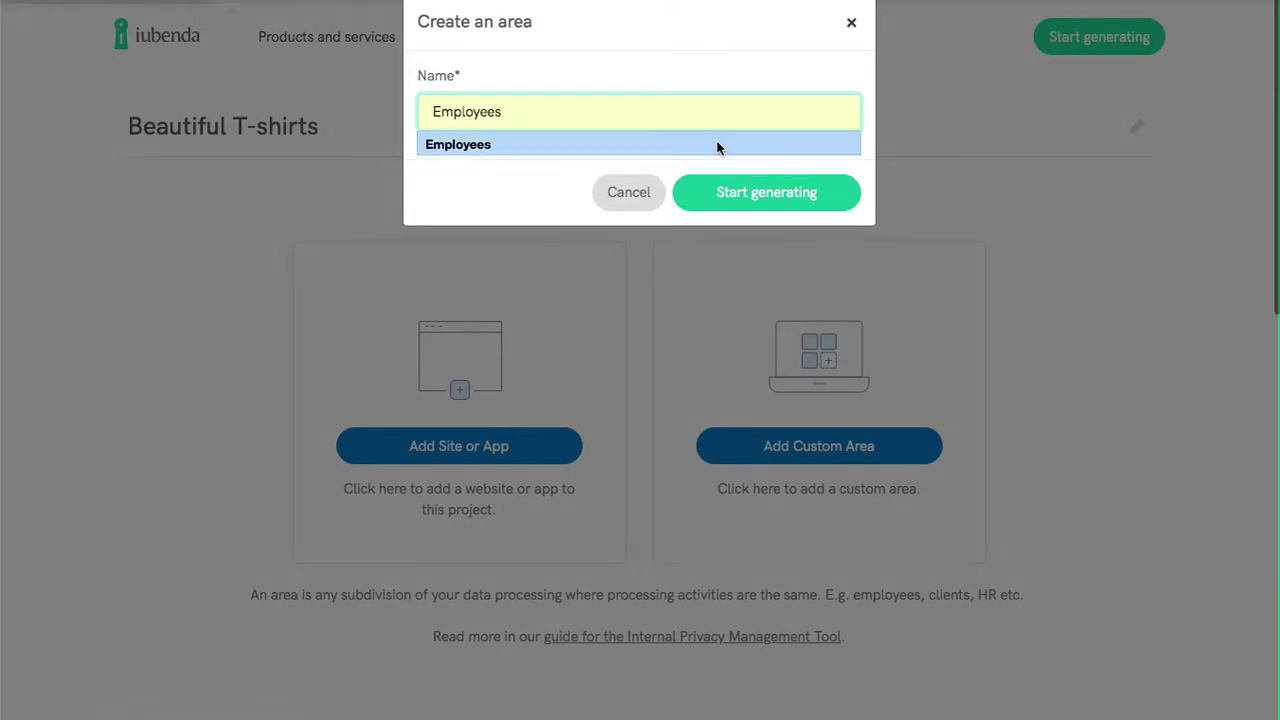
click(767, 192)
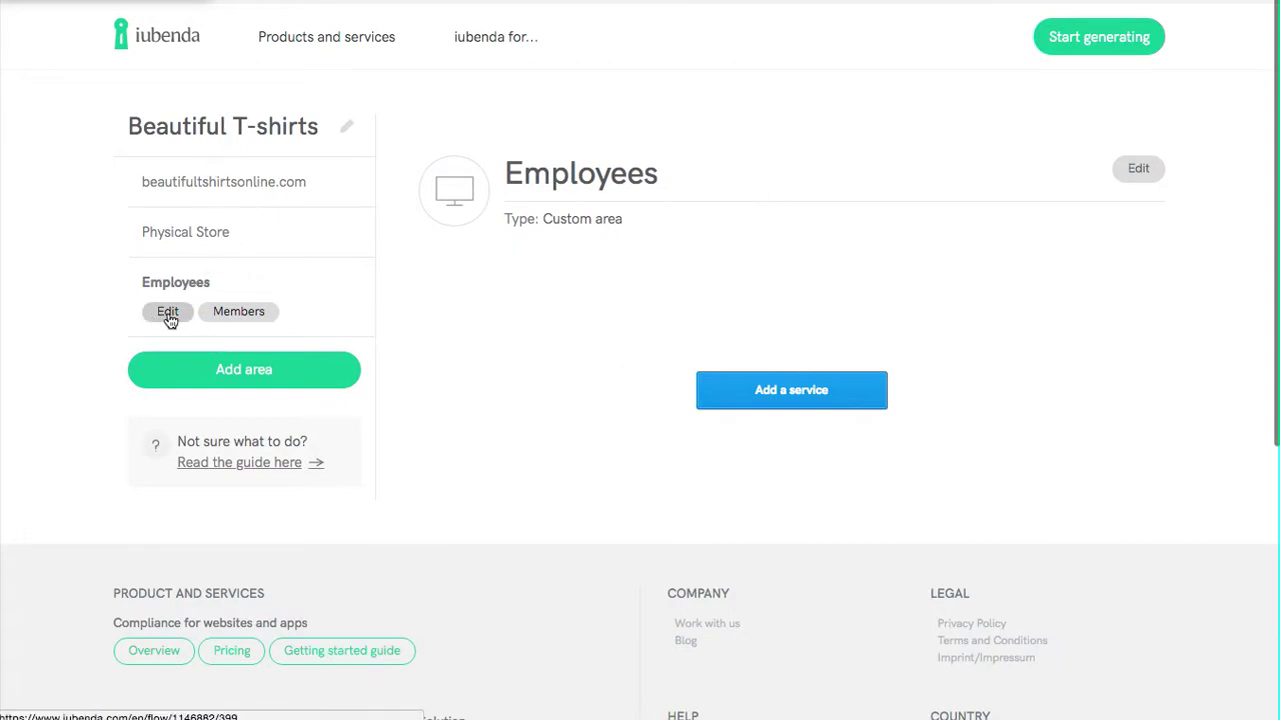
For the Employees area, assign HR Department as controller organization member, Employees as subjects and Payroll Consultant as processor
click(233, 316)
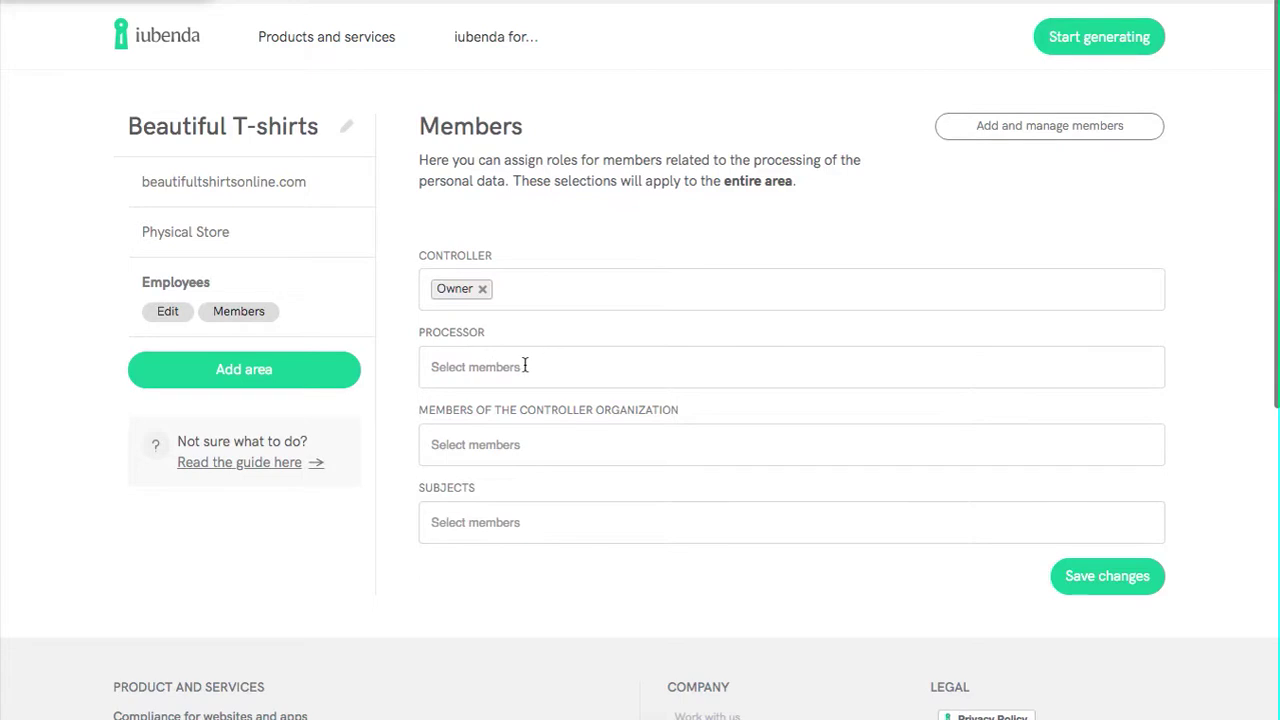
click(493, 523)
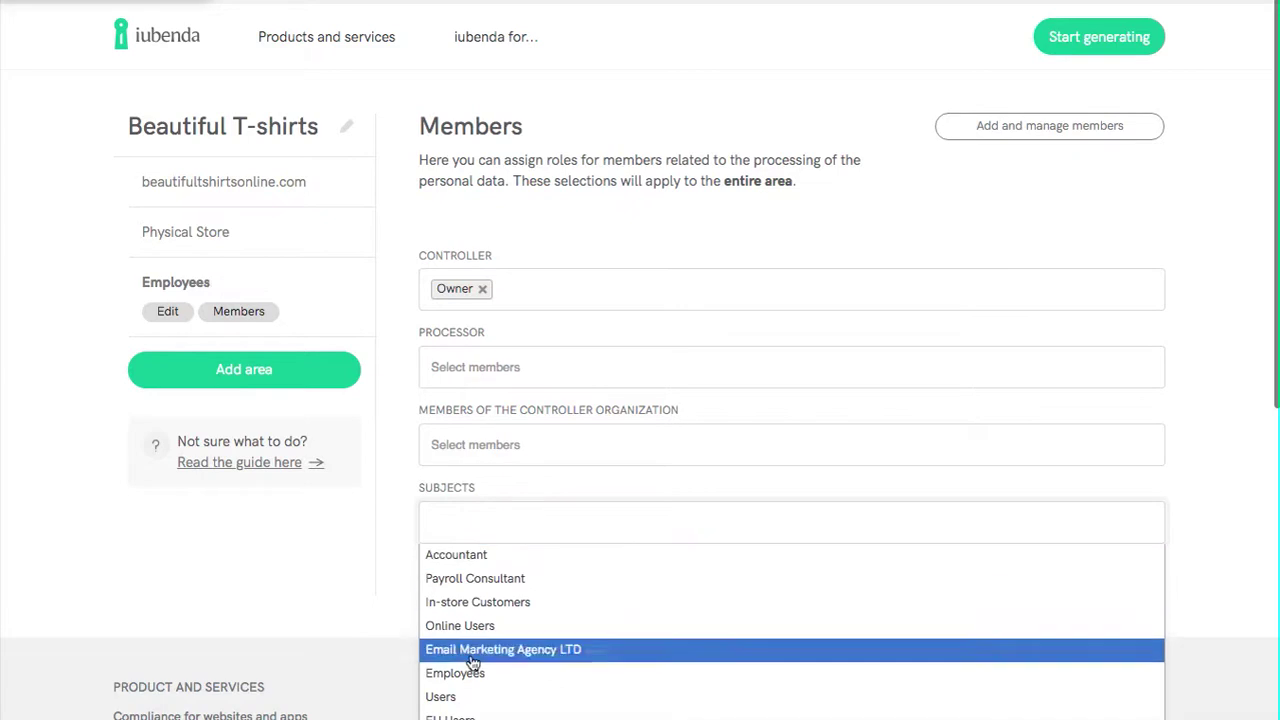
click(549, 455)
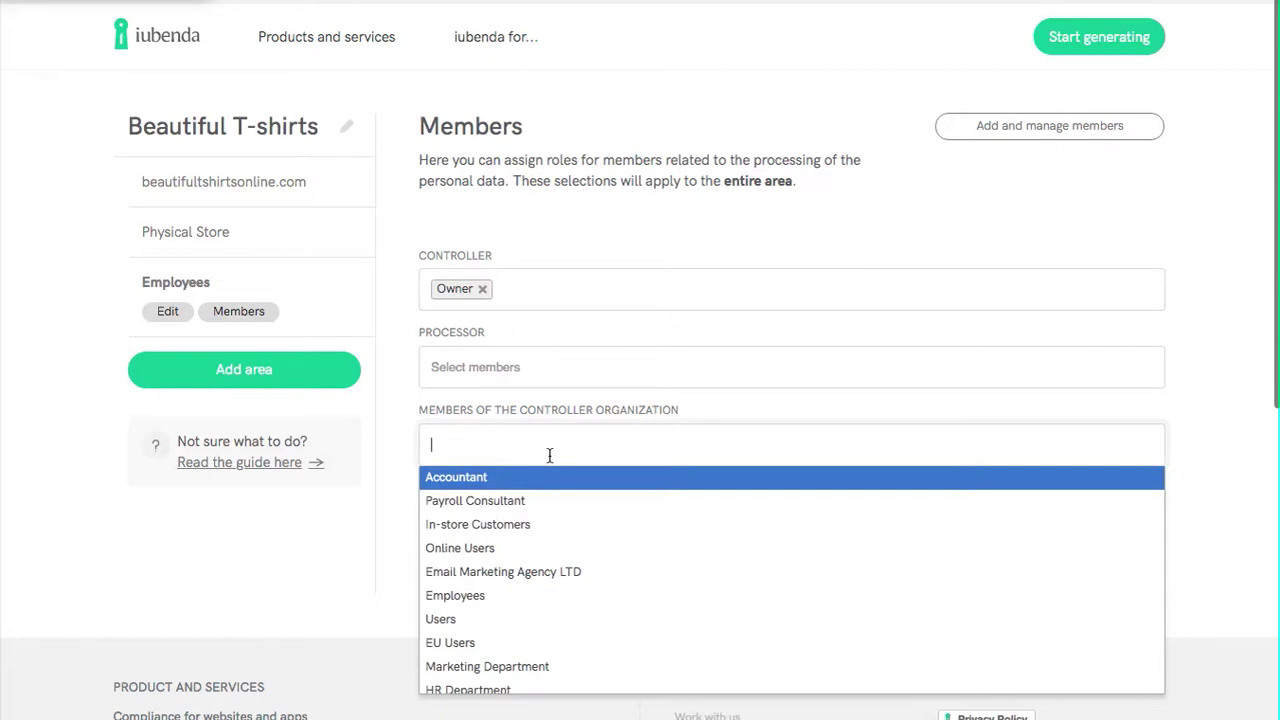
click(516, 683)
click(512, 527)
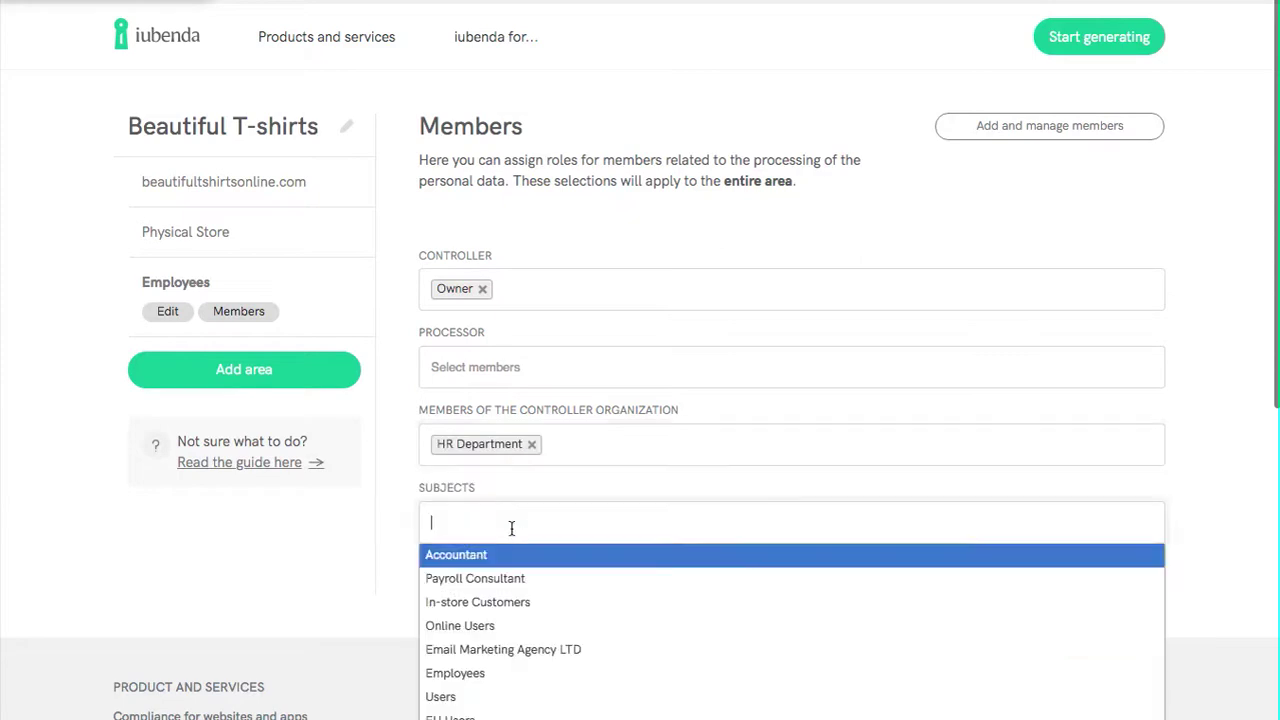
click(488, 675)
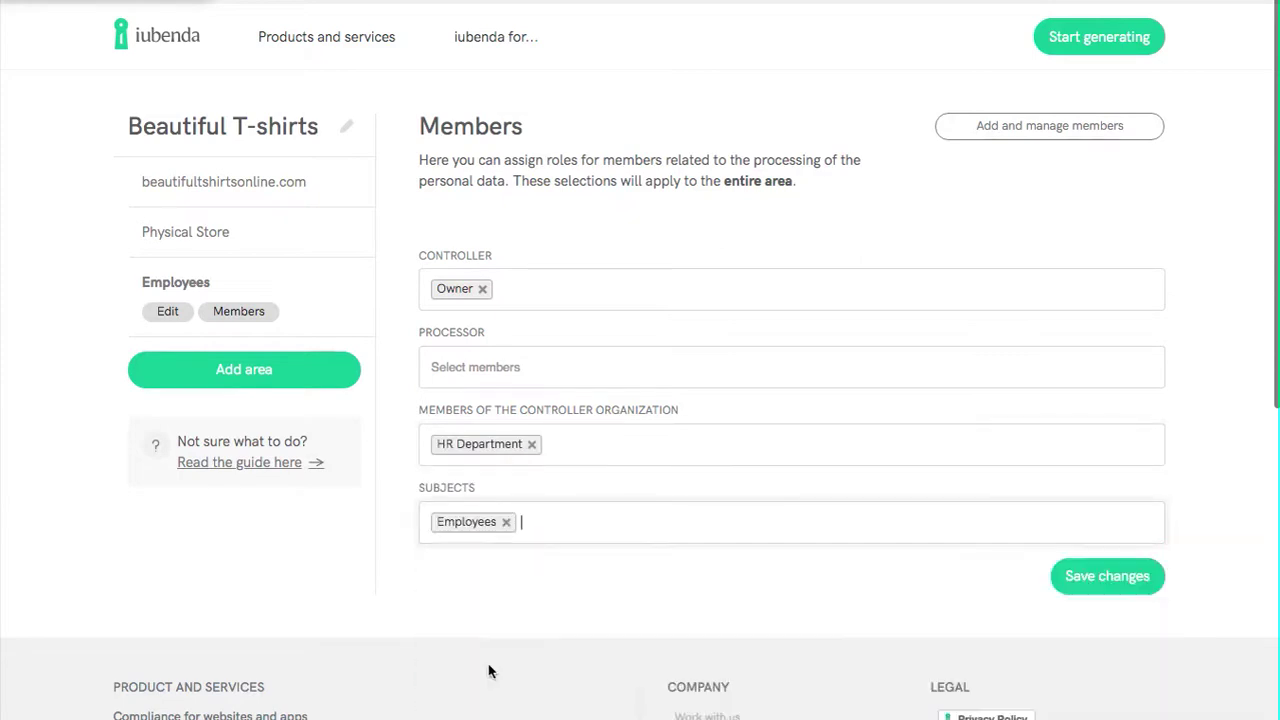
click(451, 368)
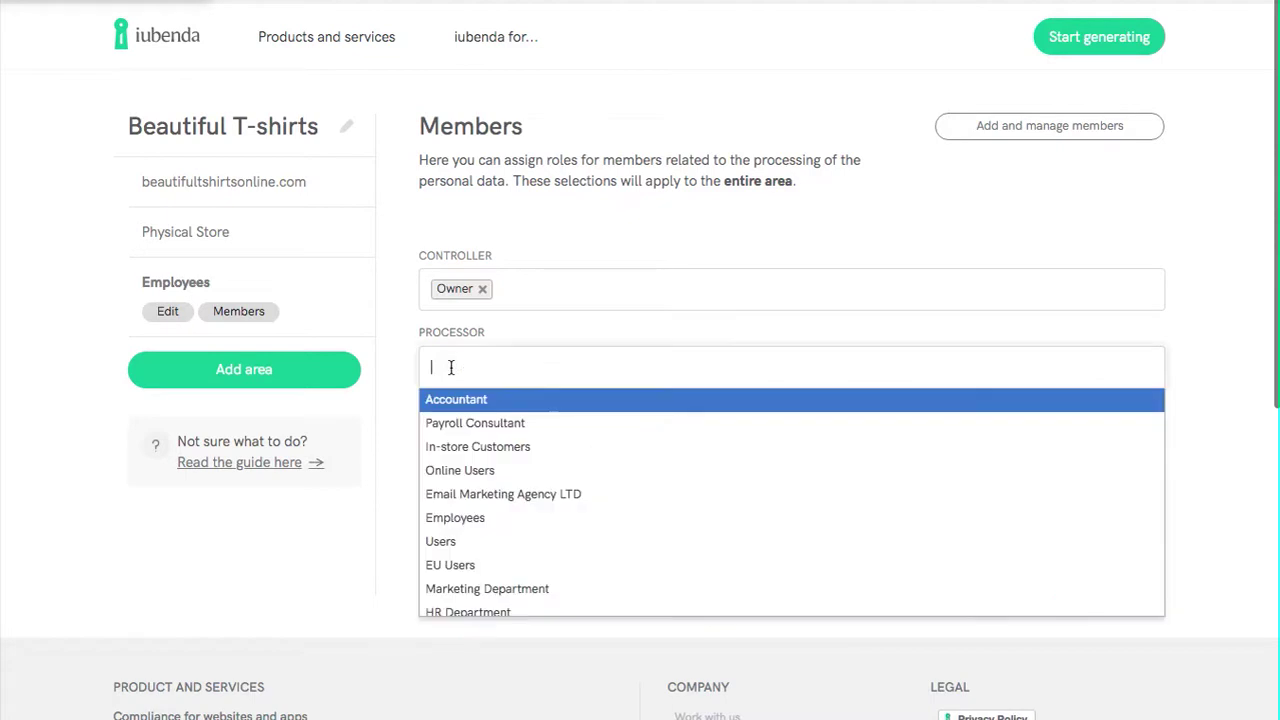
click(470, 424)
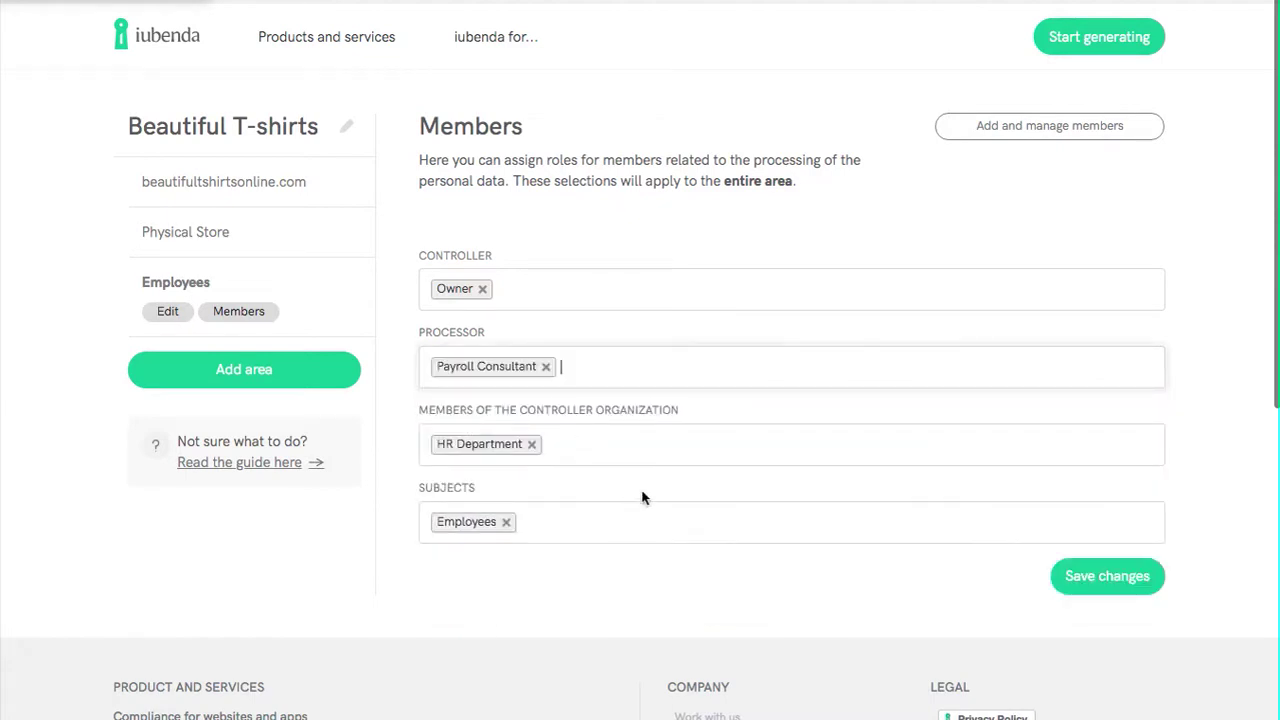
click(1028, 138)
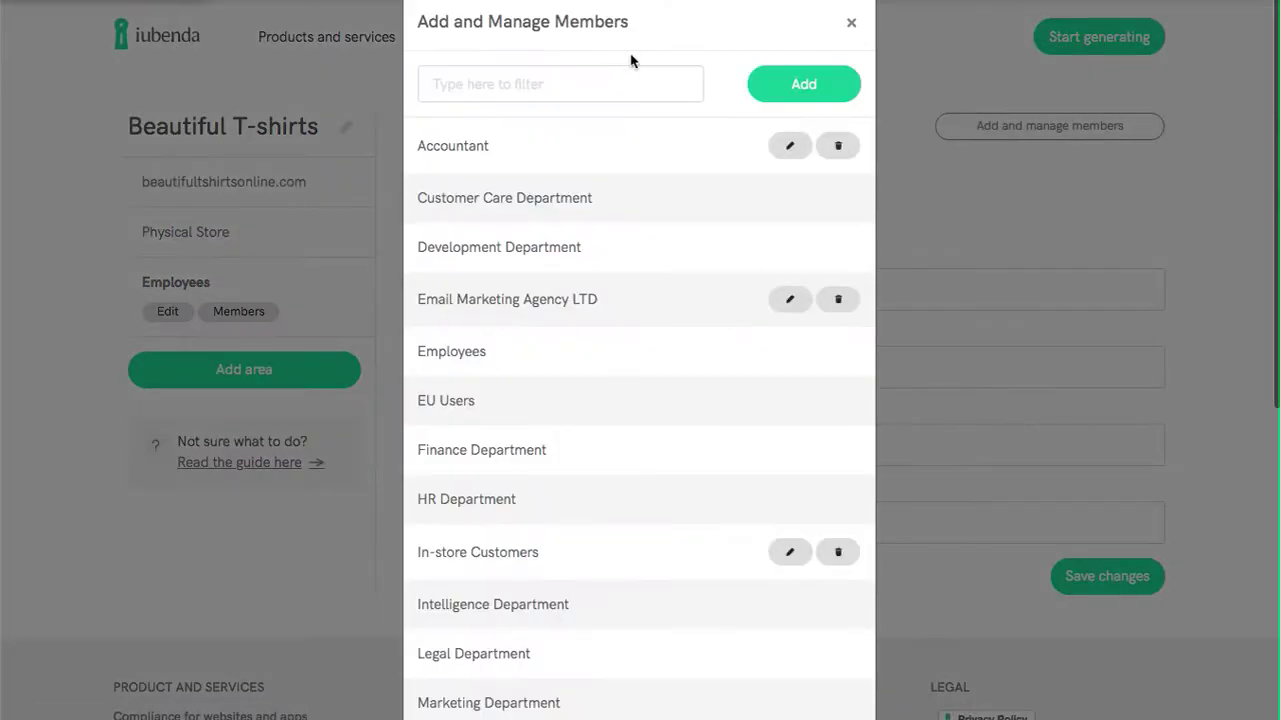
click(800, 87)
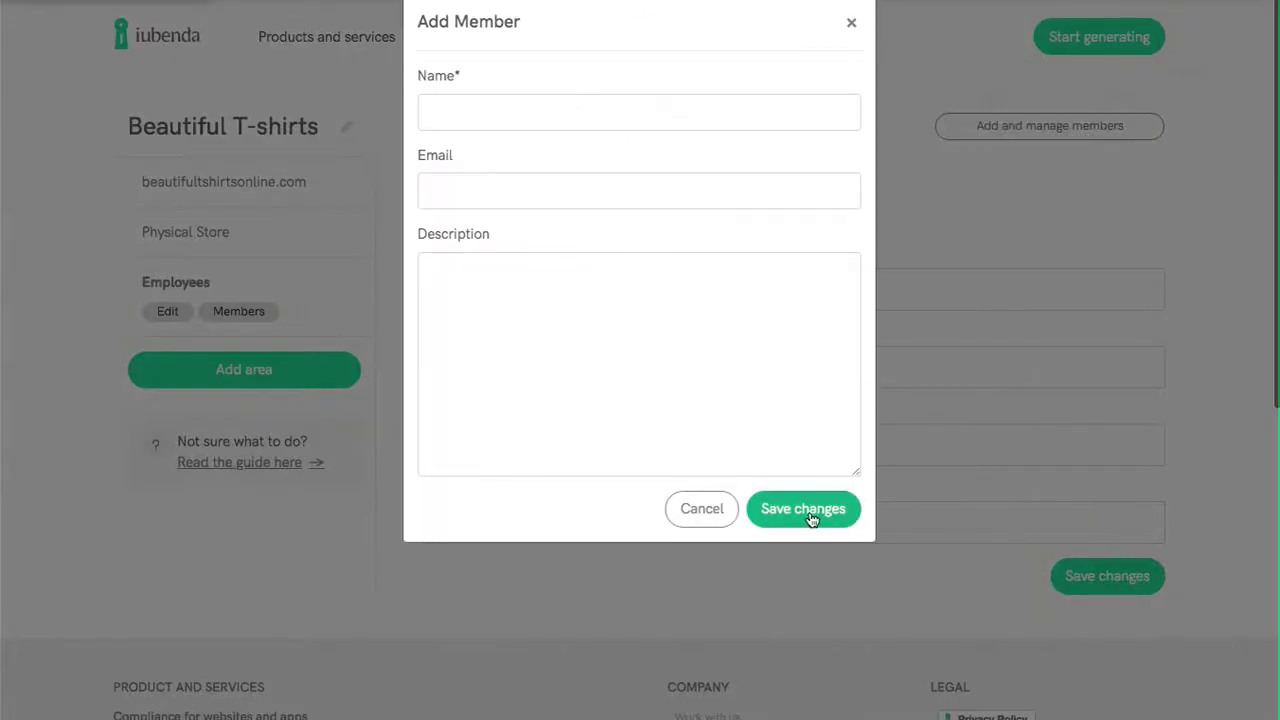
click(1010, 287)
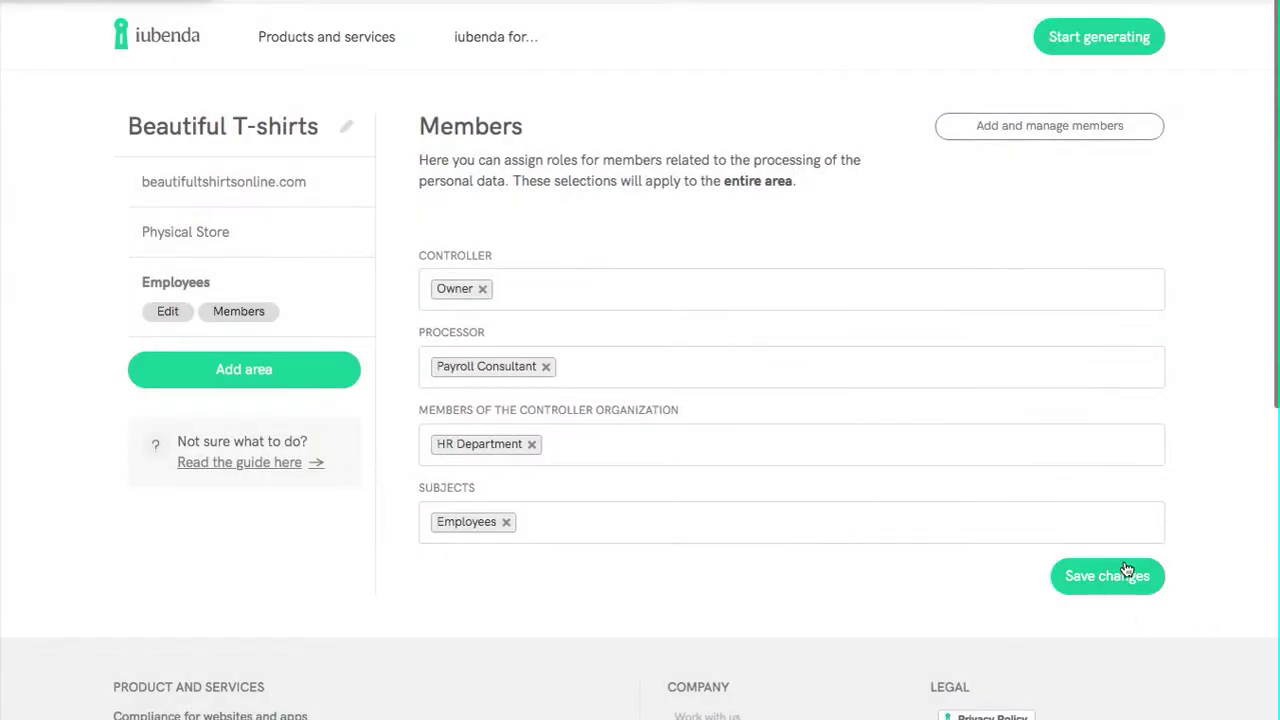
Save the member role assignments for the Employees area
click(1103, 578)
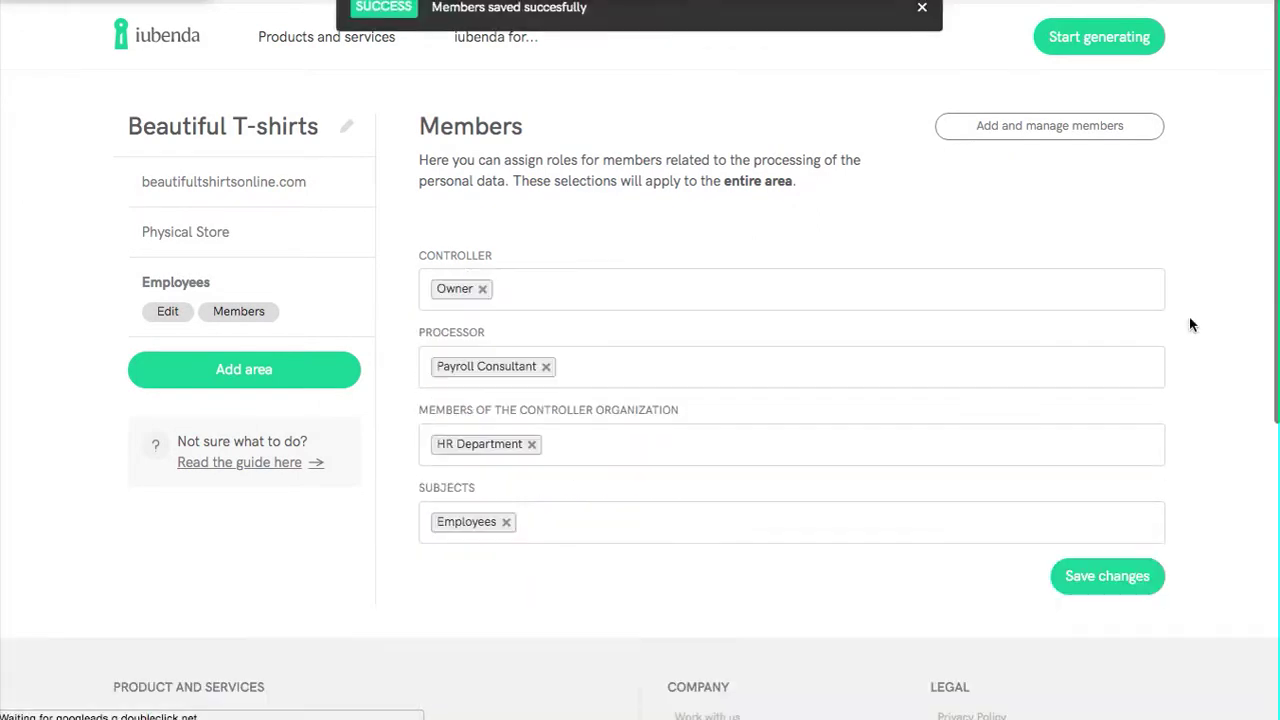
Look up "pay" among the services for the Employees area and choose "Payroll processed internally"
click(173, 312)
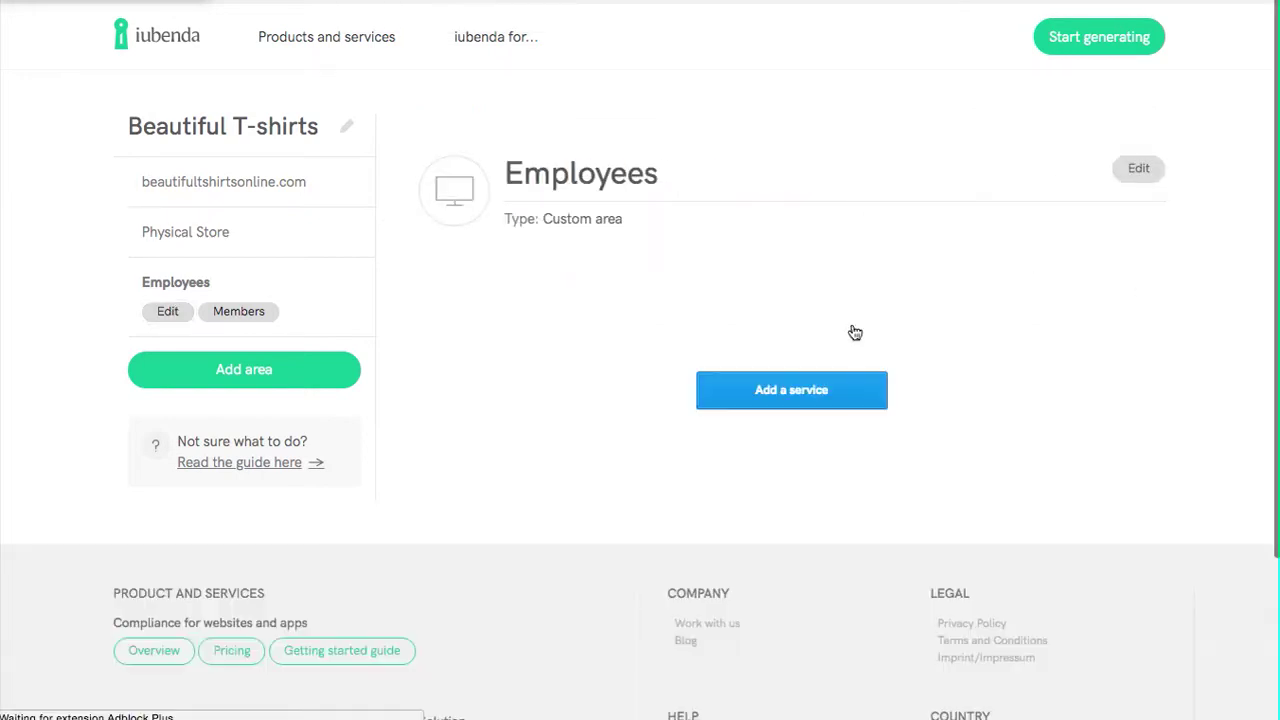
click(802, 390)
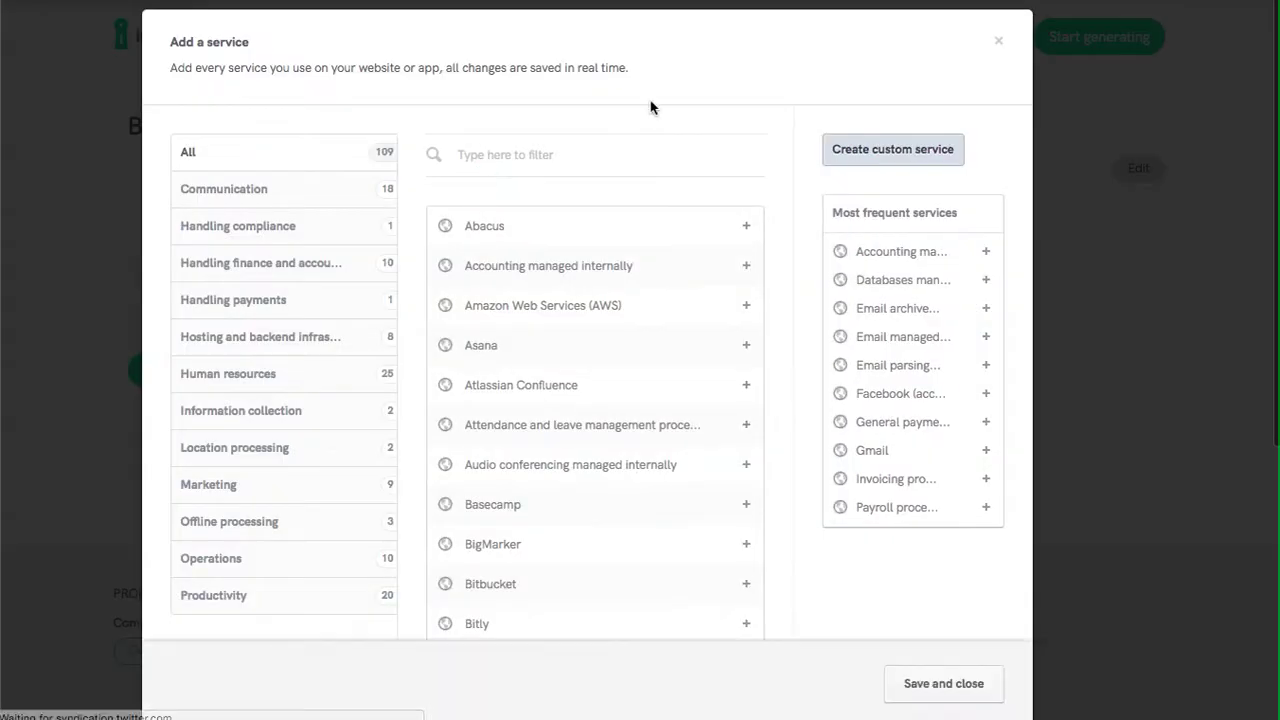
click(613, 152)
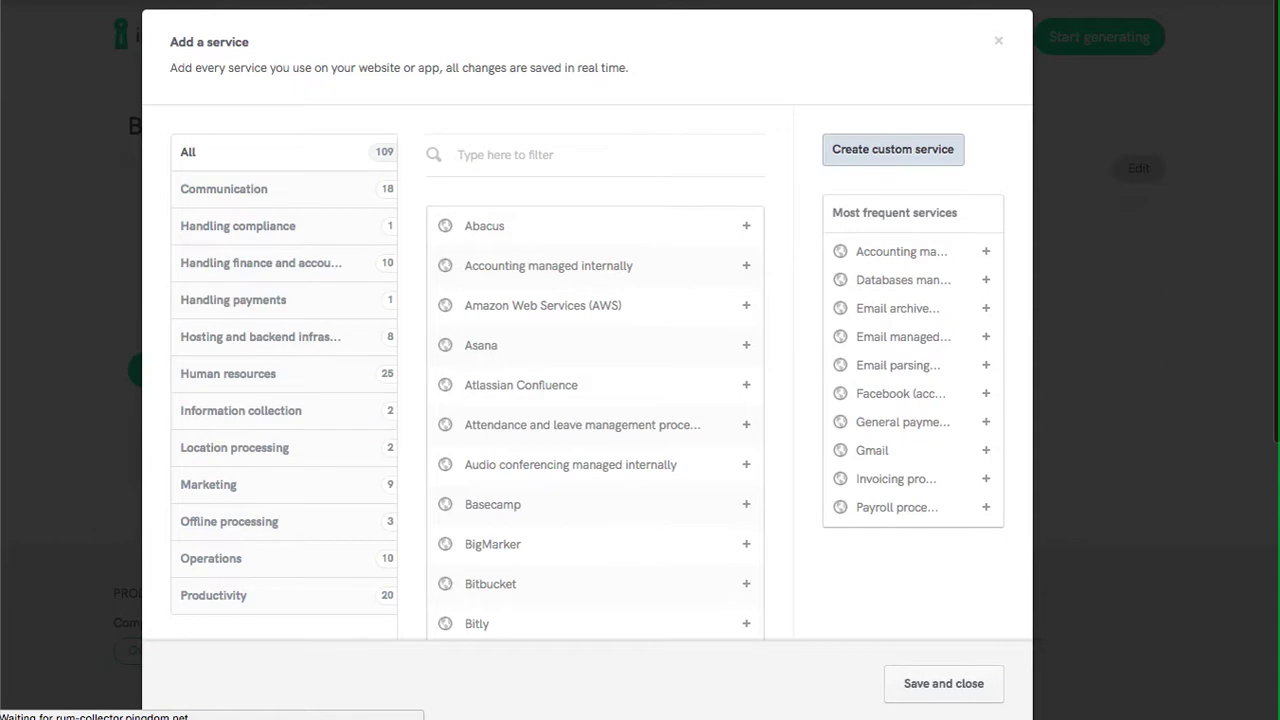
text(pay)
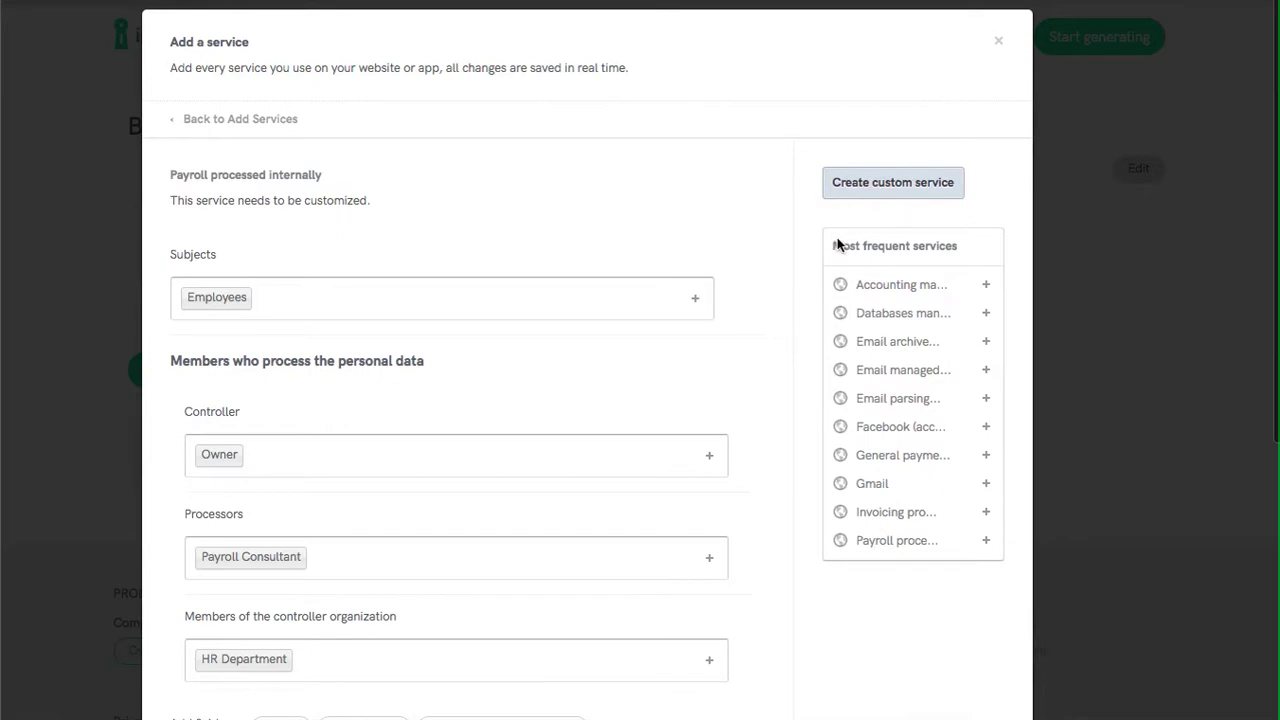
Review the payroll service's subjects, processing members and optional fields, and save the service to the Employees area
scroll(789, 317, down, 1)
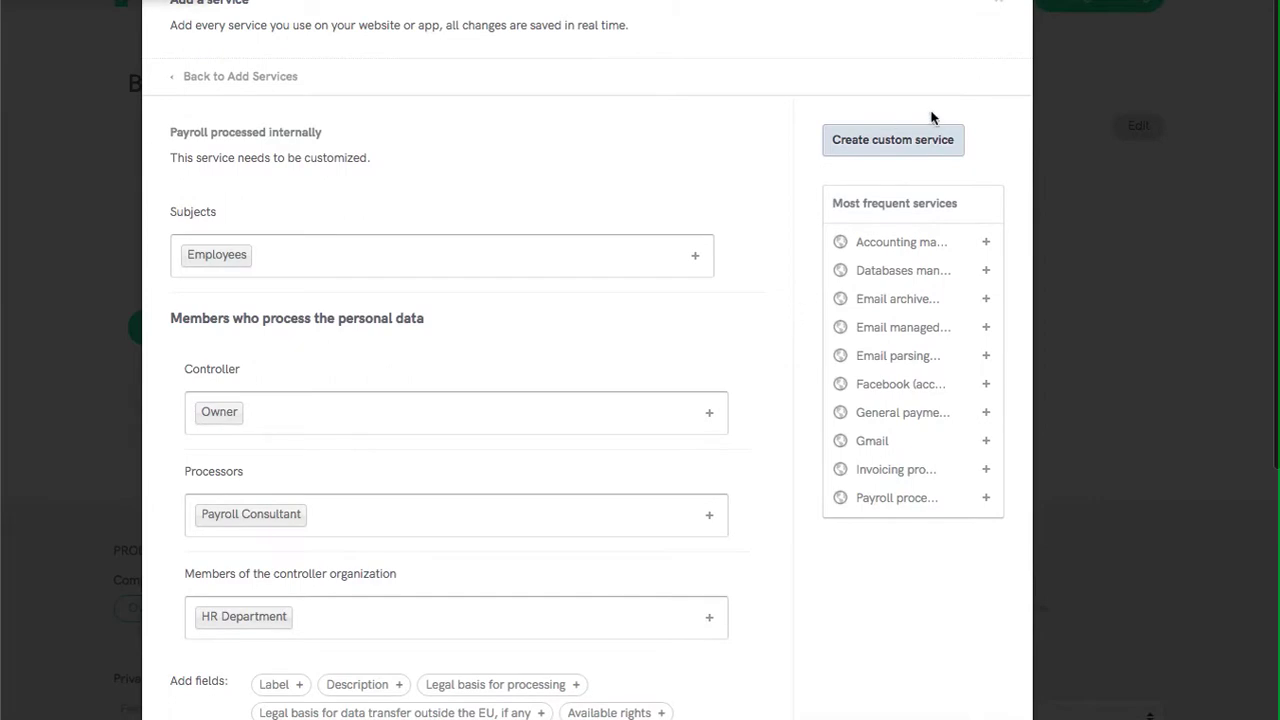
scroll(759, 456, down, 7)
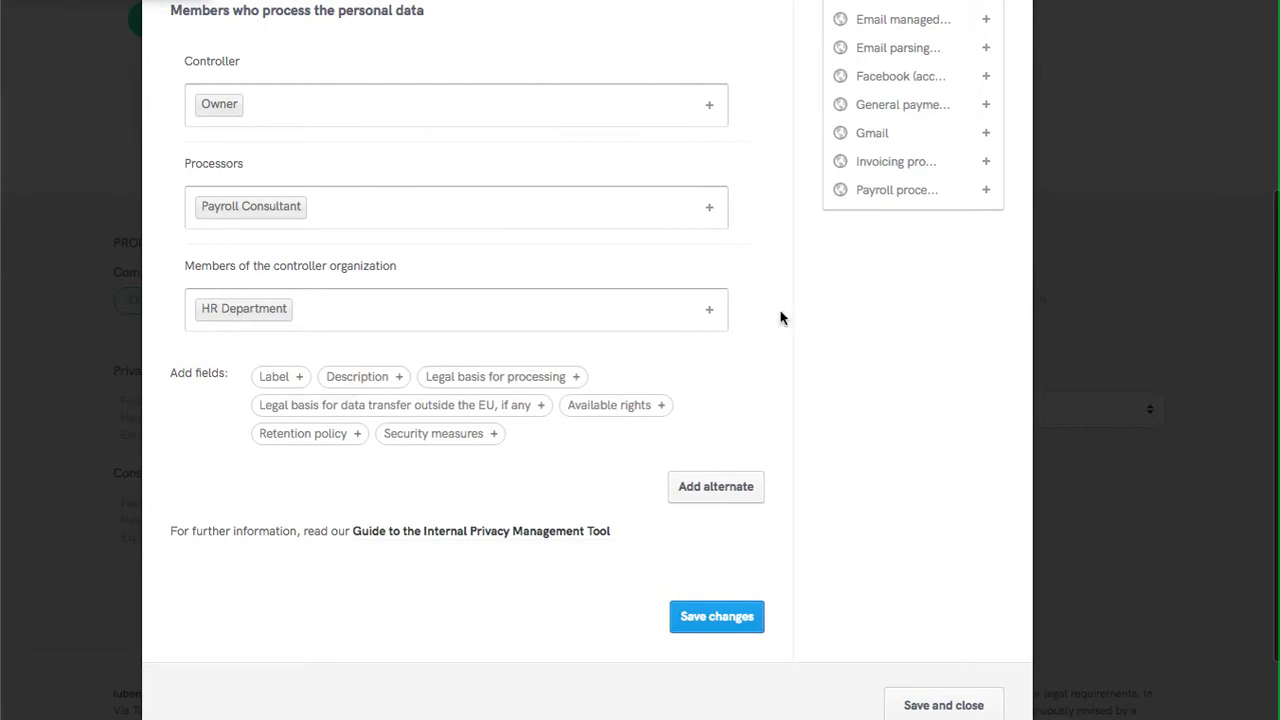
scroll(791, 314, up, 6)
scroll(791, 314, down, 5)
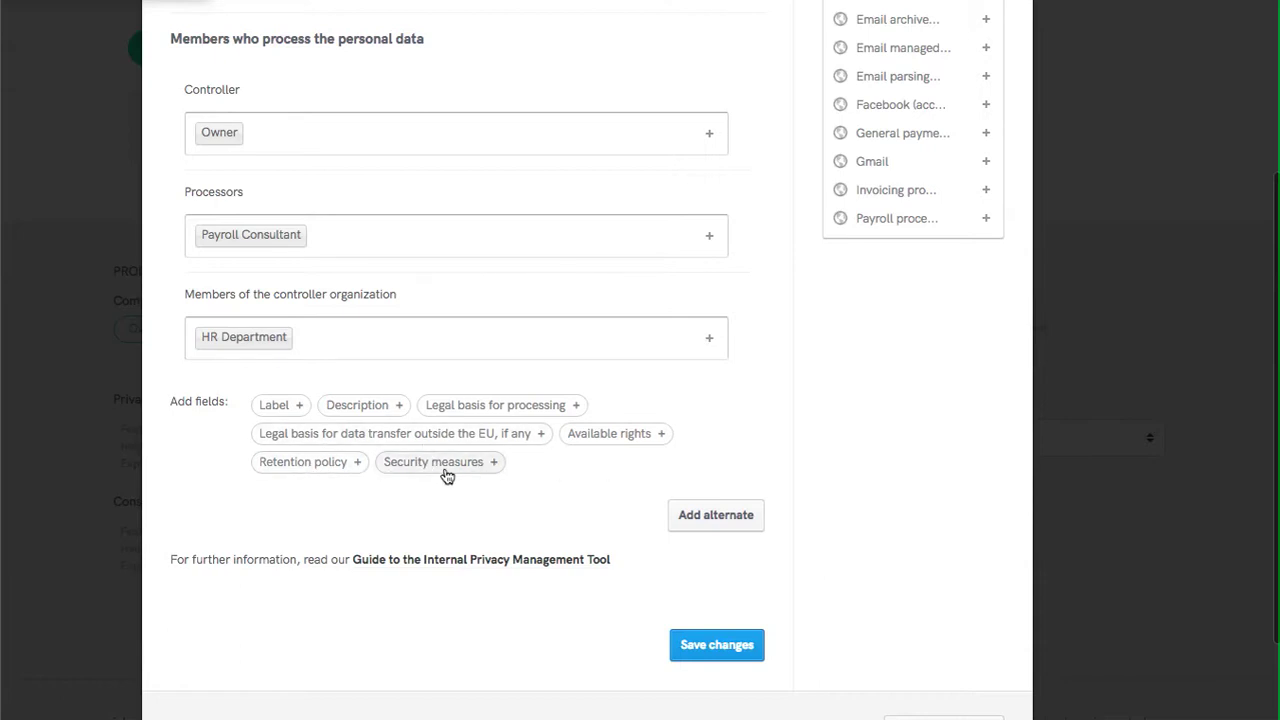
scroll(734, 366, up, 1)
scroll(734, 366, up, 2)
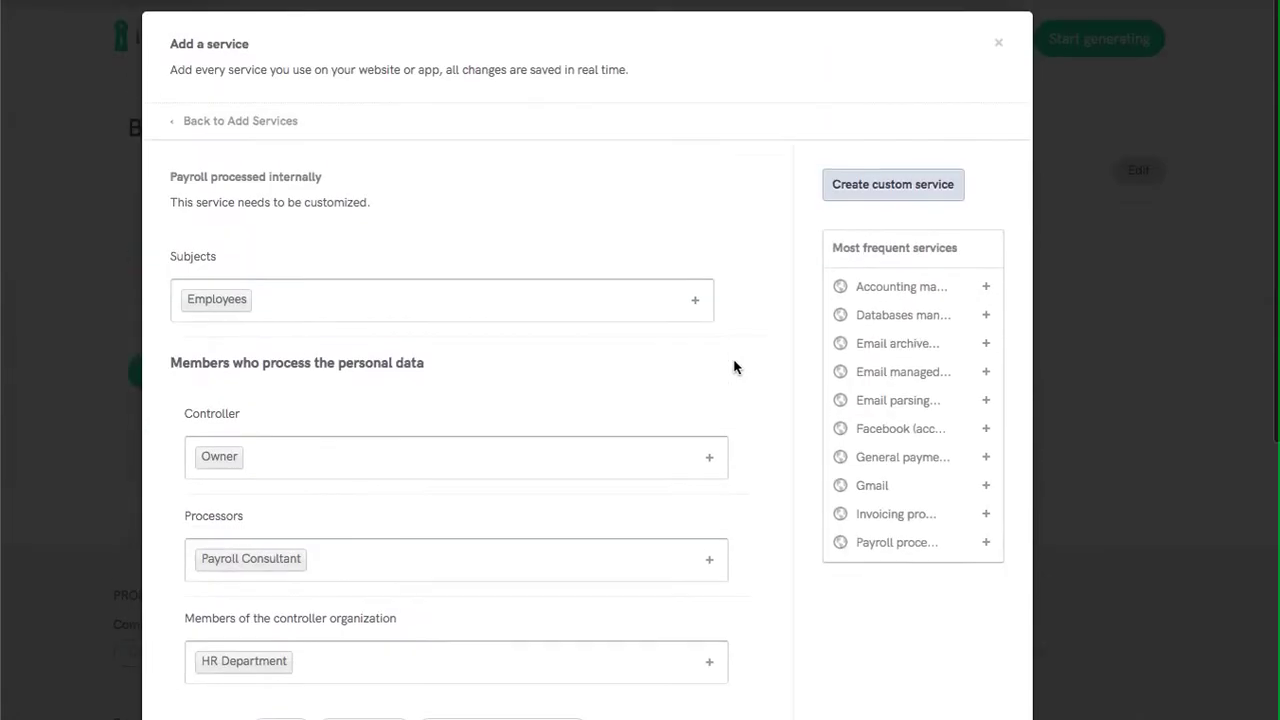
scroll(616, 607, down, 4)
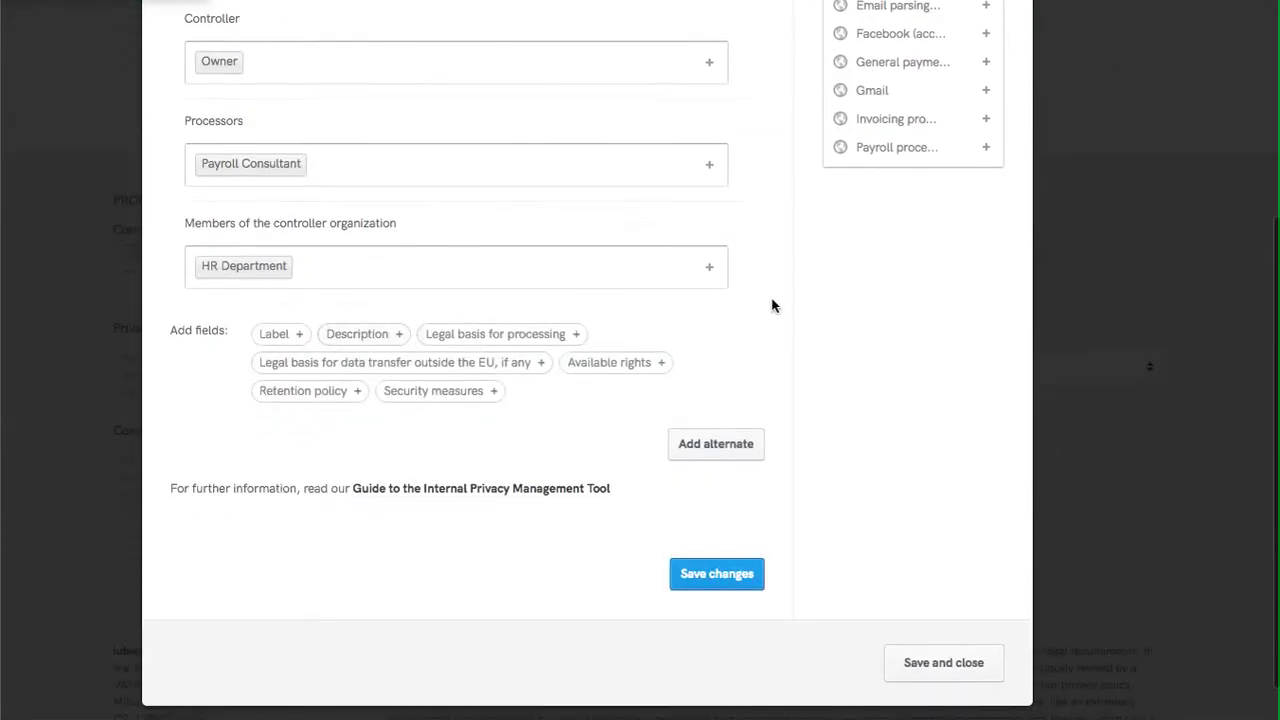
scroll(772, 305, up, 1)
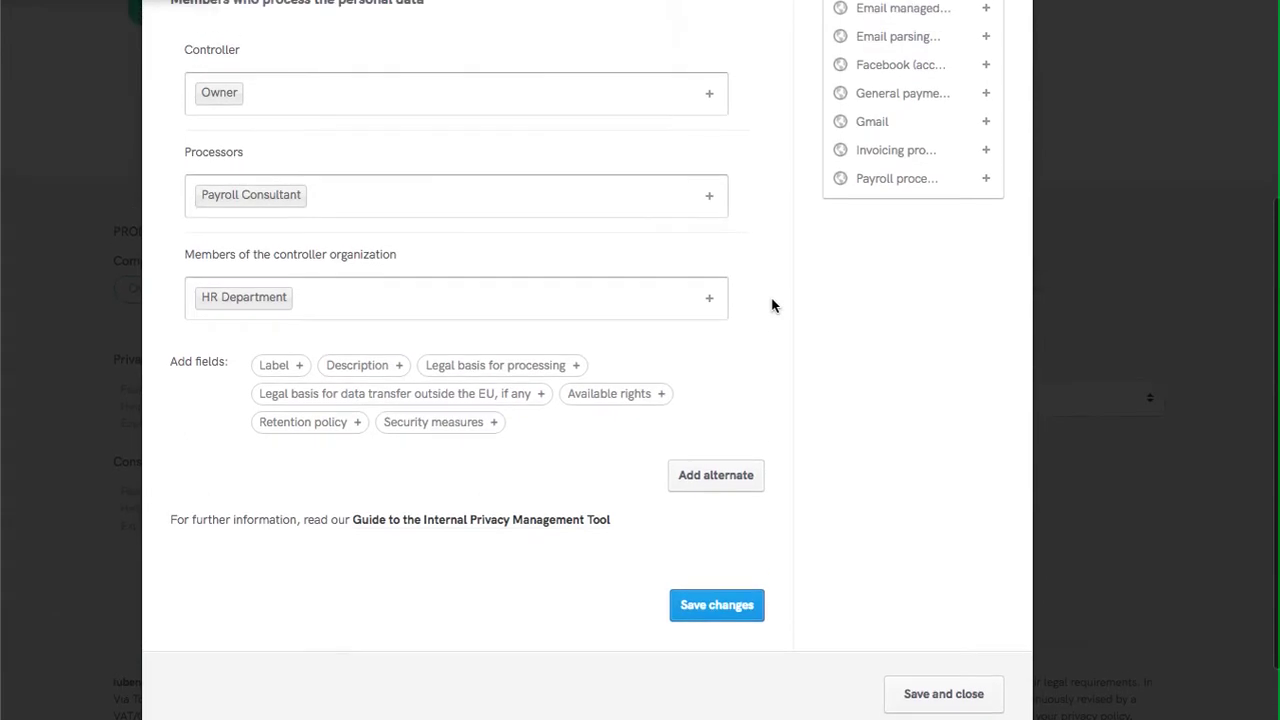
scroll(772, 305, up, 2)
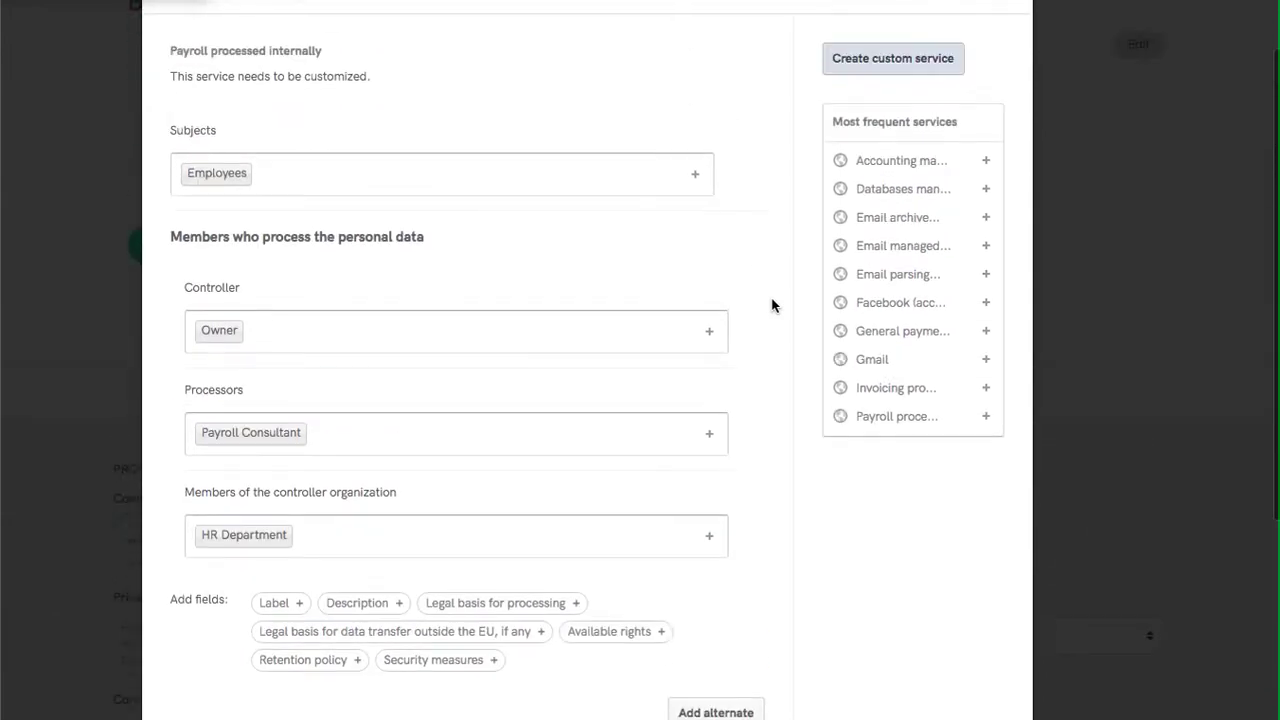
scroll(772, 305, up, 1)
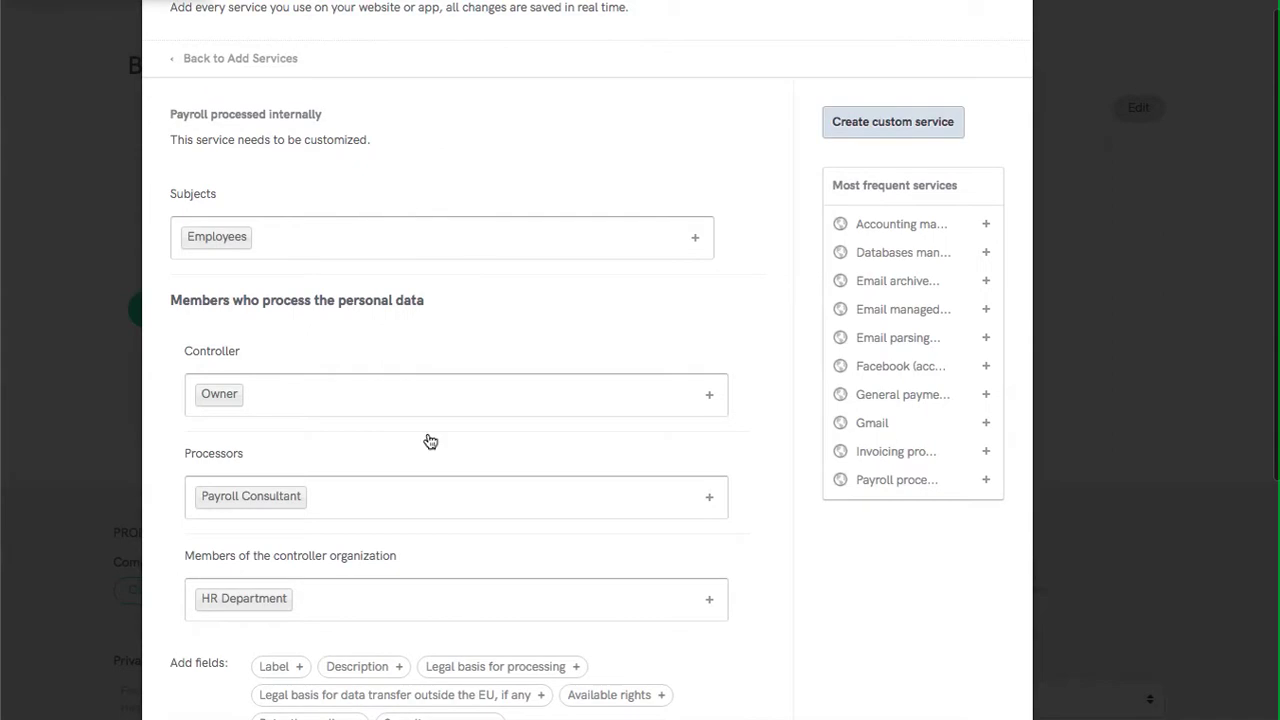
scroll(417, 594, down, 3)
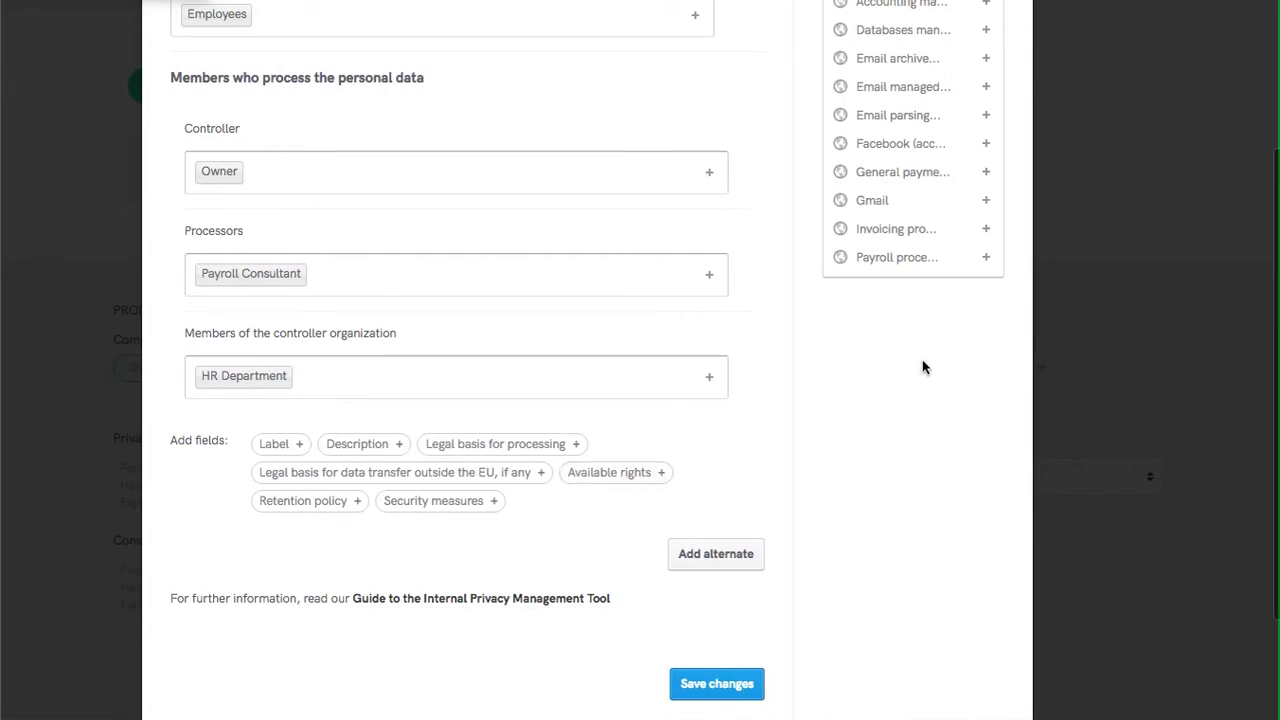
scroll(922, 367, up, 3)
scroll(900, 400, down, 5)
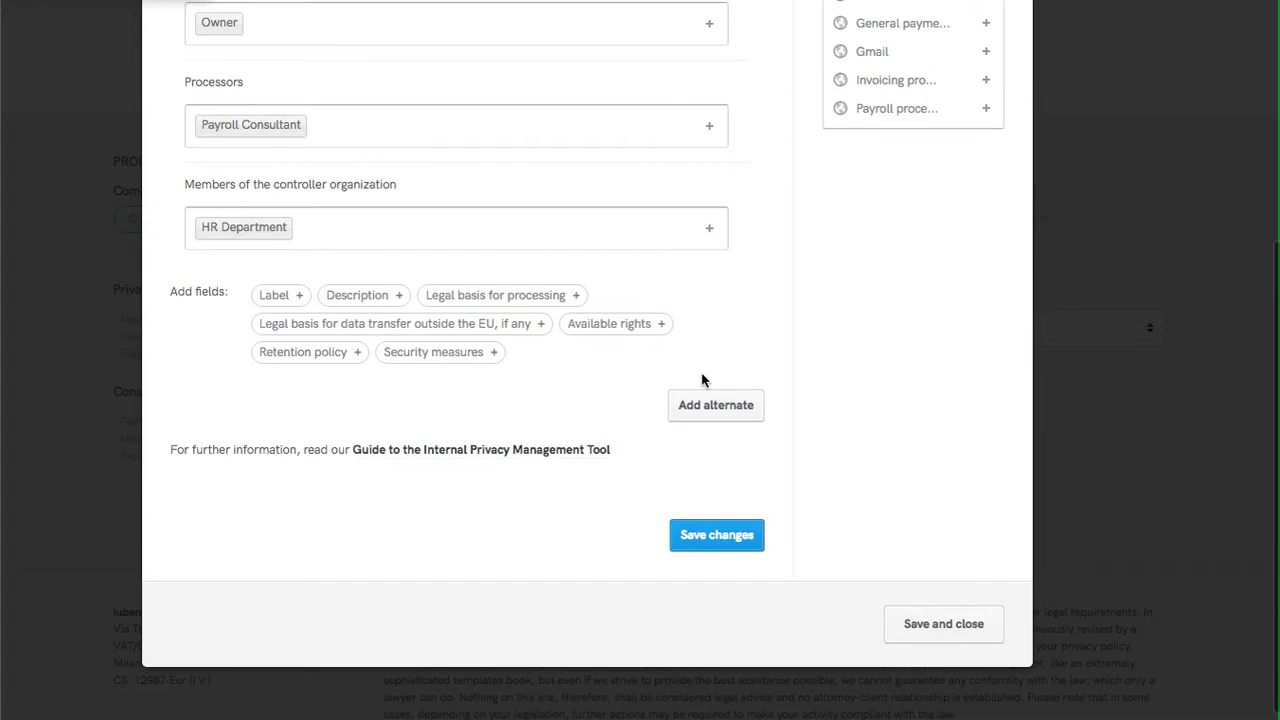
scroll(794, 272, up, 6)
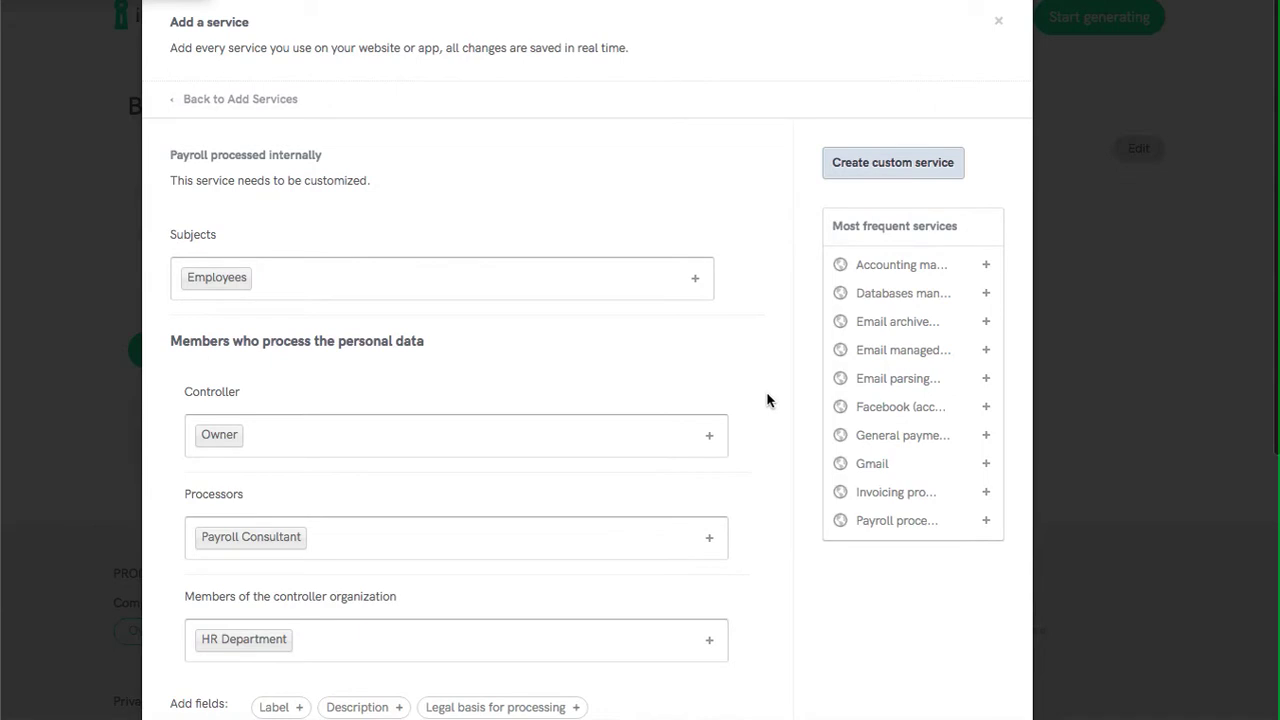
scroll(767, 400, down, 5)
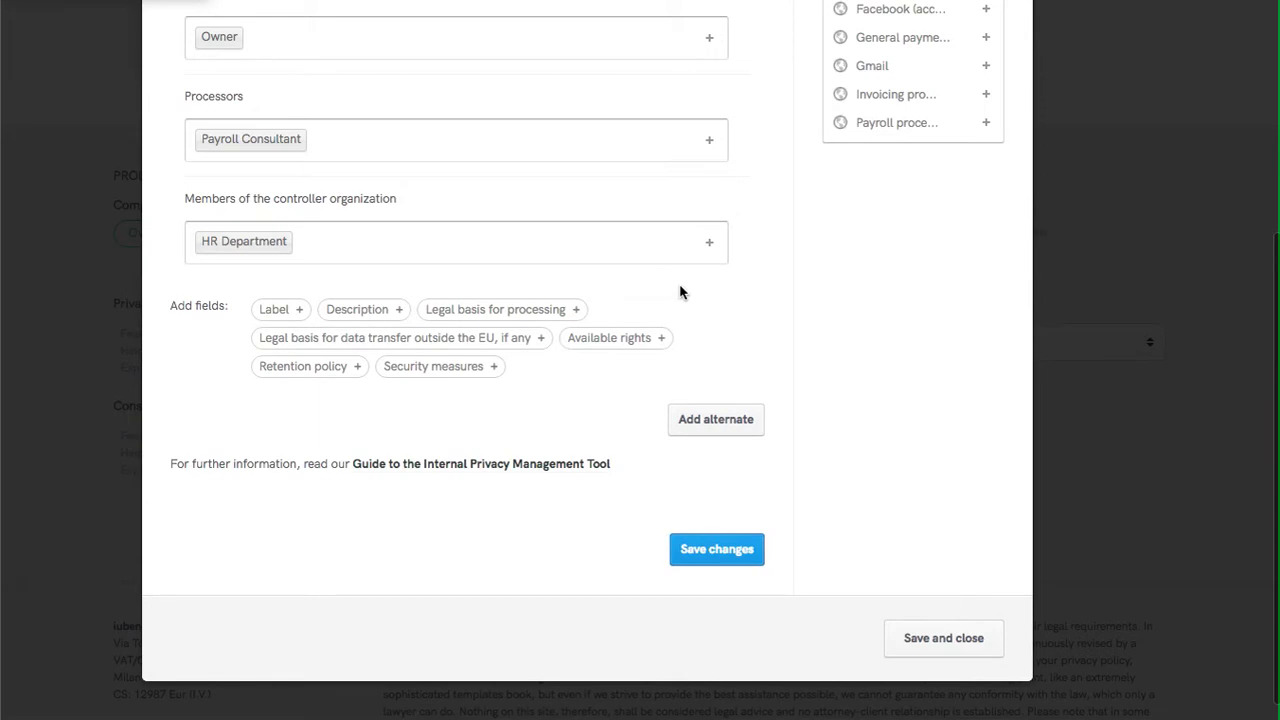
click(970, 645)
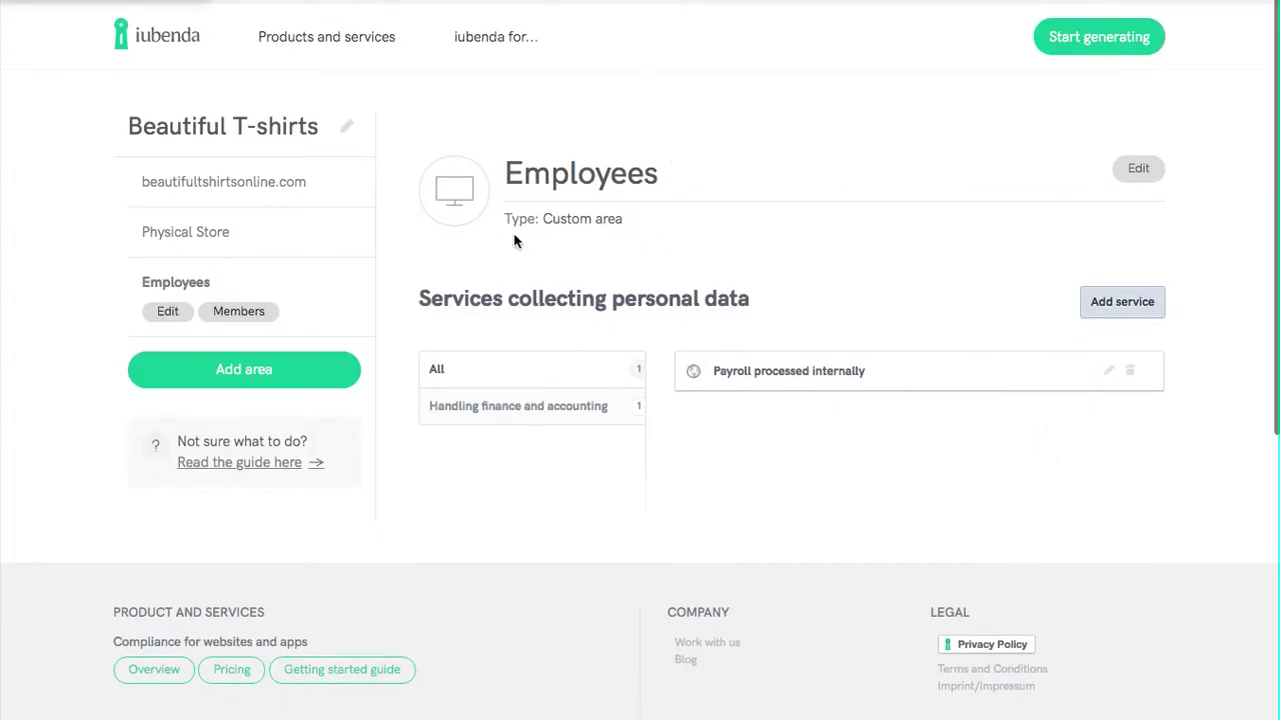
Open the beautifultshirtsonline.com area and start generating its Privacy and Cookie Policy
click(272, 187)
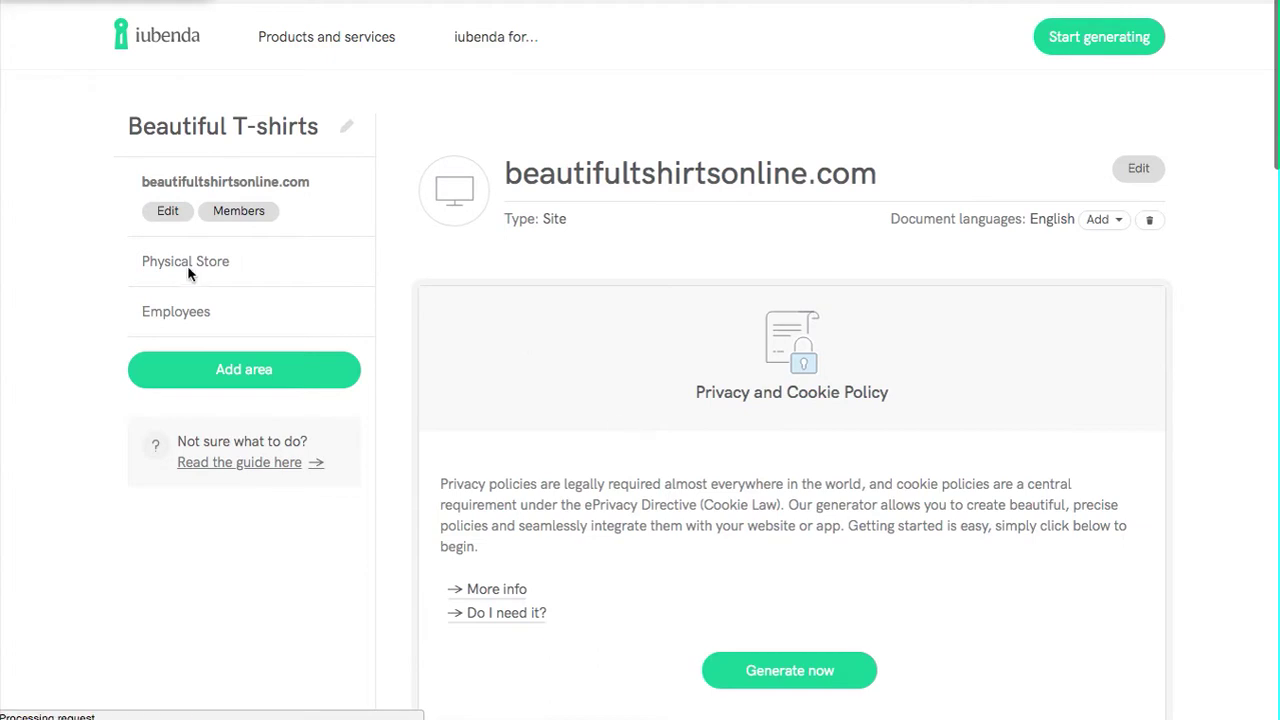
scroll(735, 450, down, 3)
scroll(751, 477, up, 2)
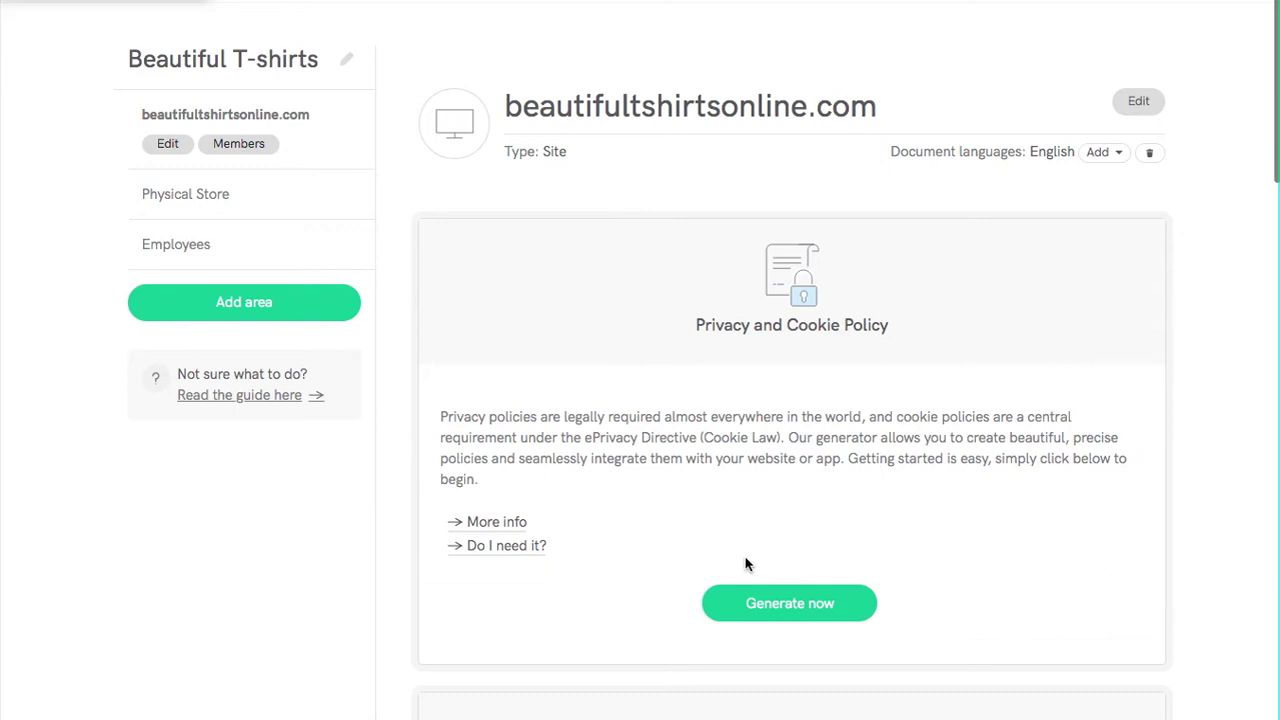
click(754, 621)
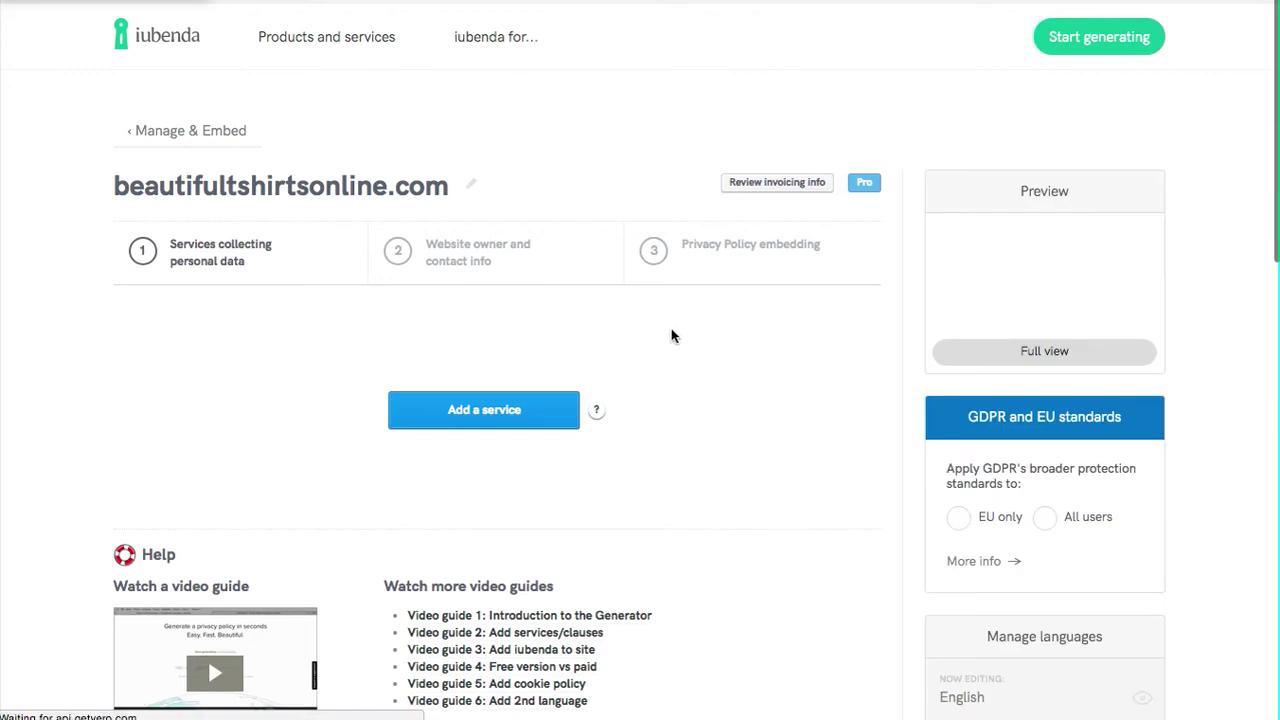
Try to add the "Mailing list or newsletter" service to the beautifultshirtsonline.com policy, looking it up with "news", and close the service dialog
click(477, 421)
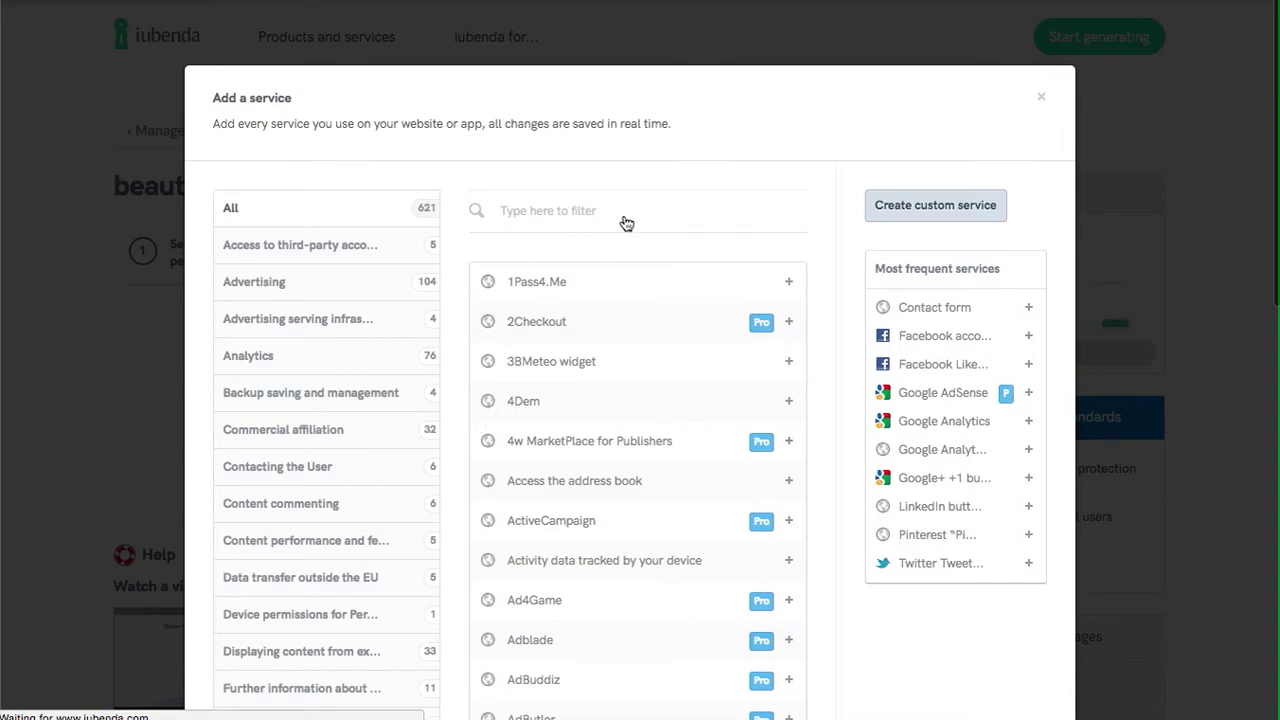
click(567, 206)
text(n)
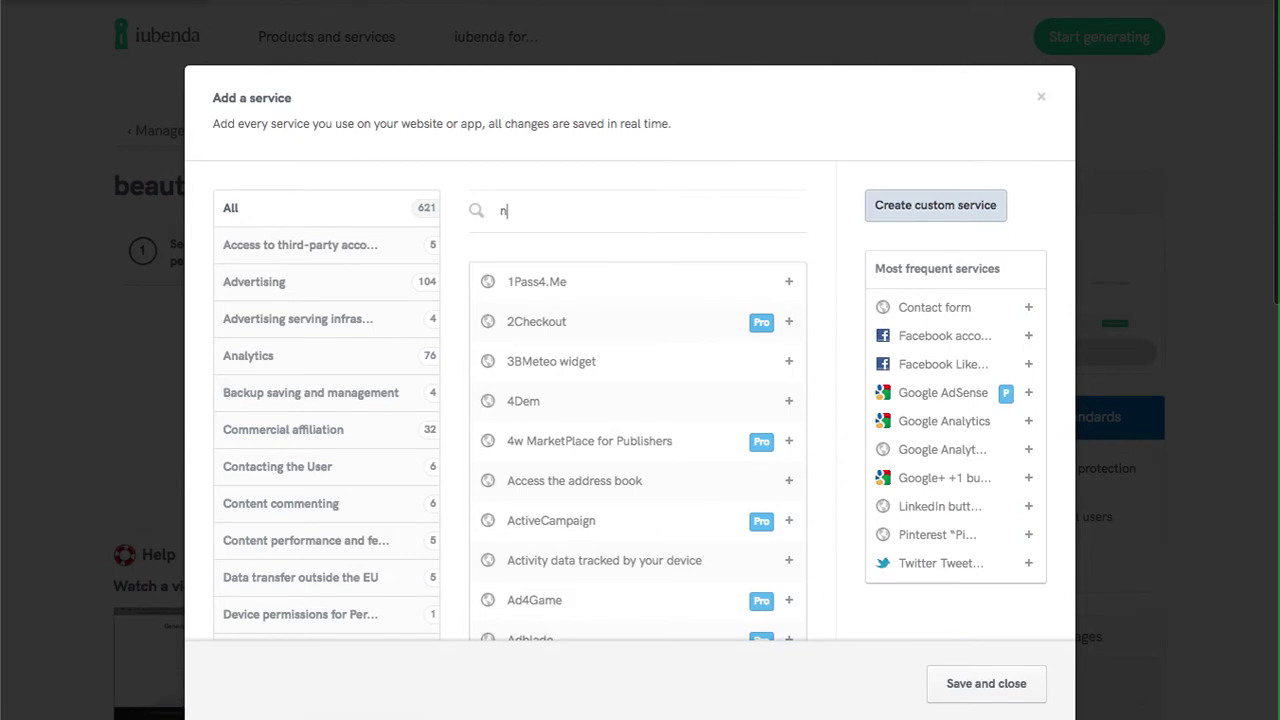
text(ews)
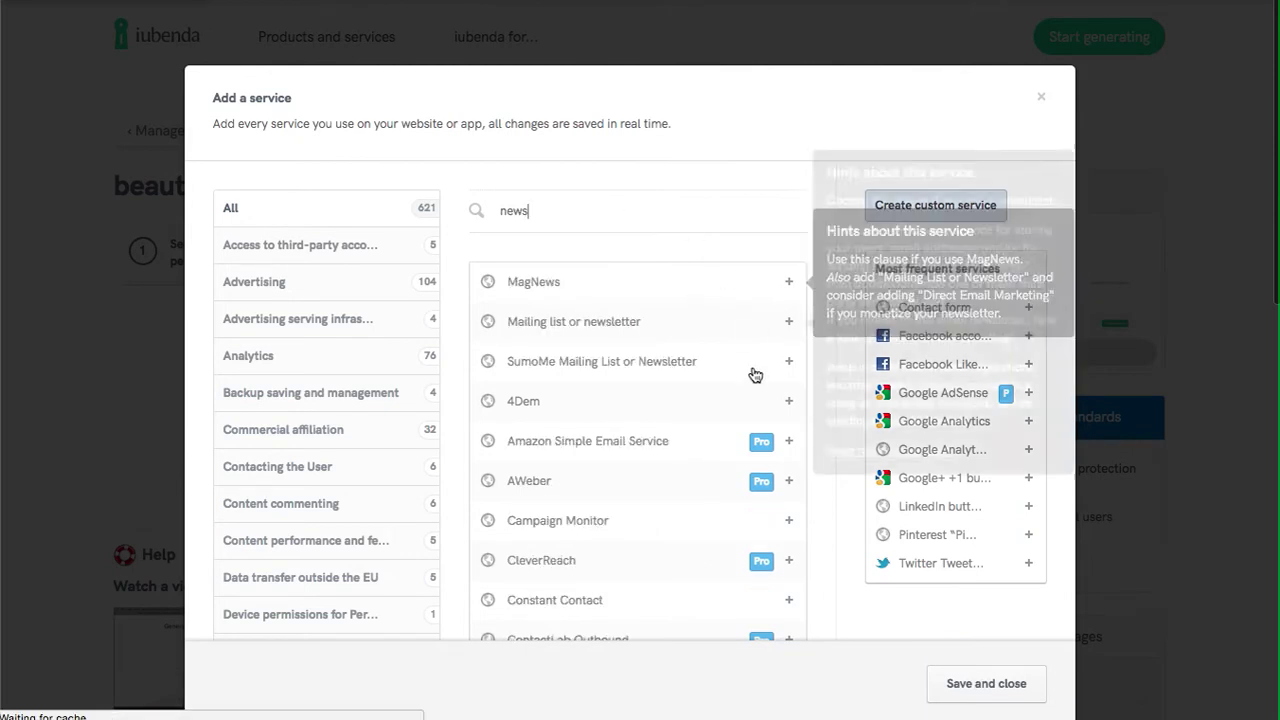
click(745, 329)
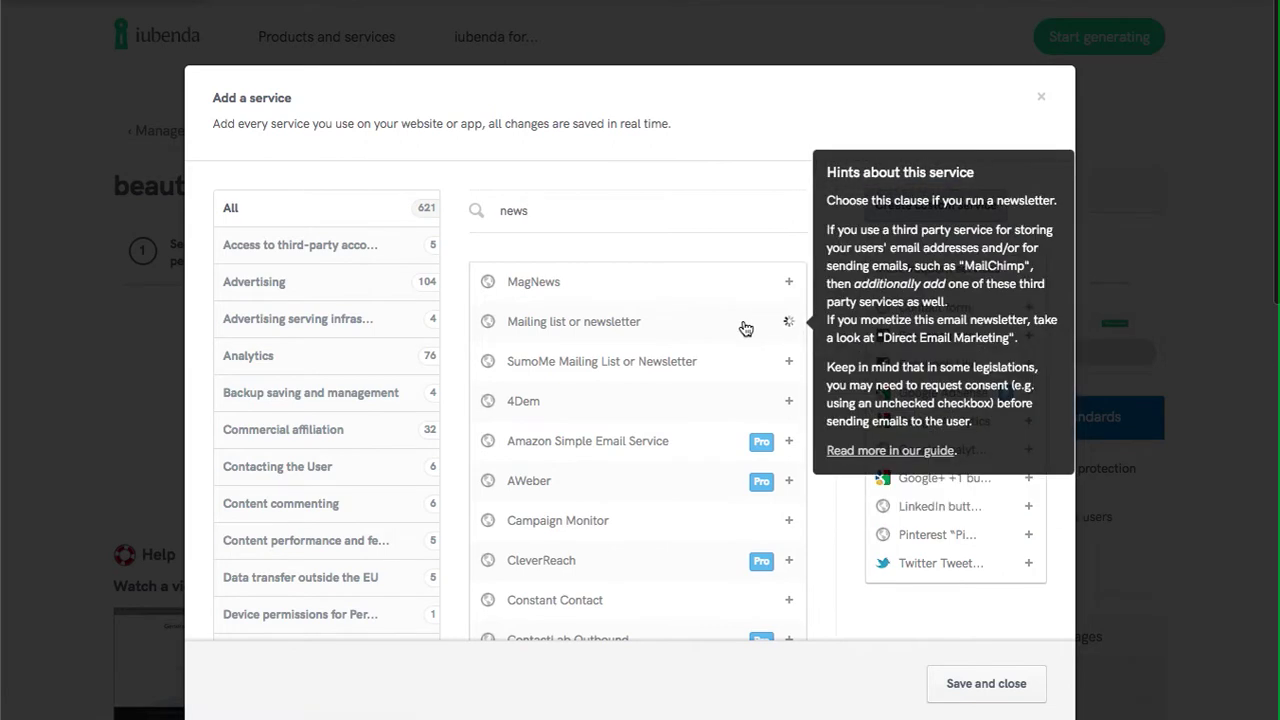
scroll(770, 476, down, 10)
scroll(770, 476, up, 5)
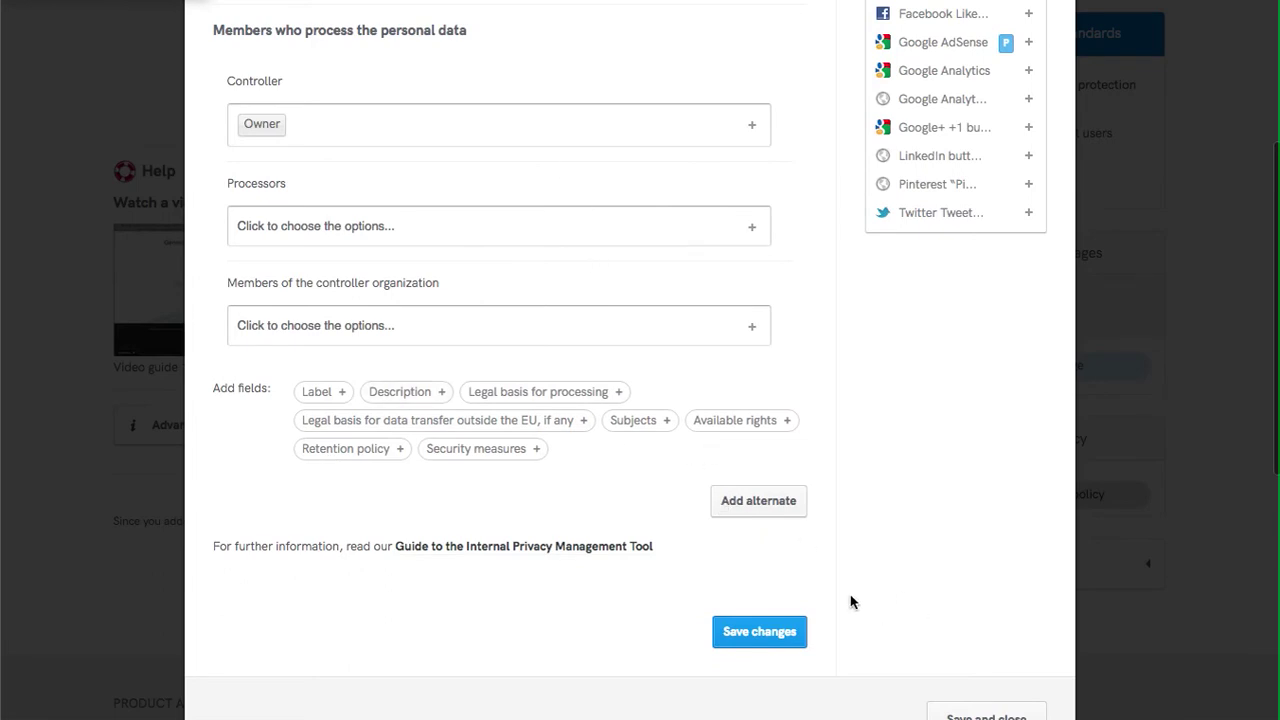
click(770, 640)
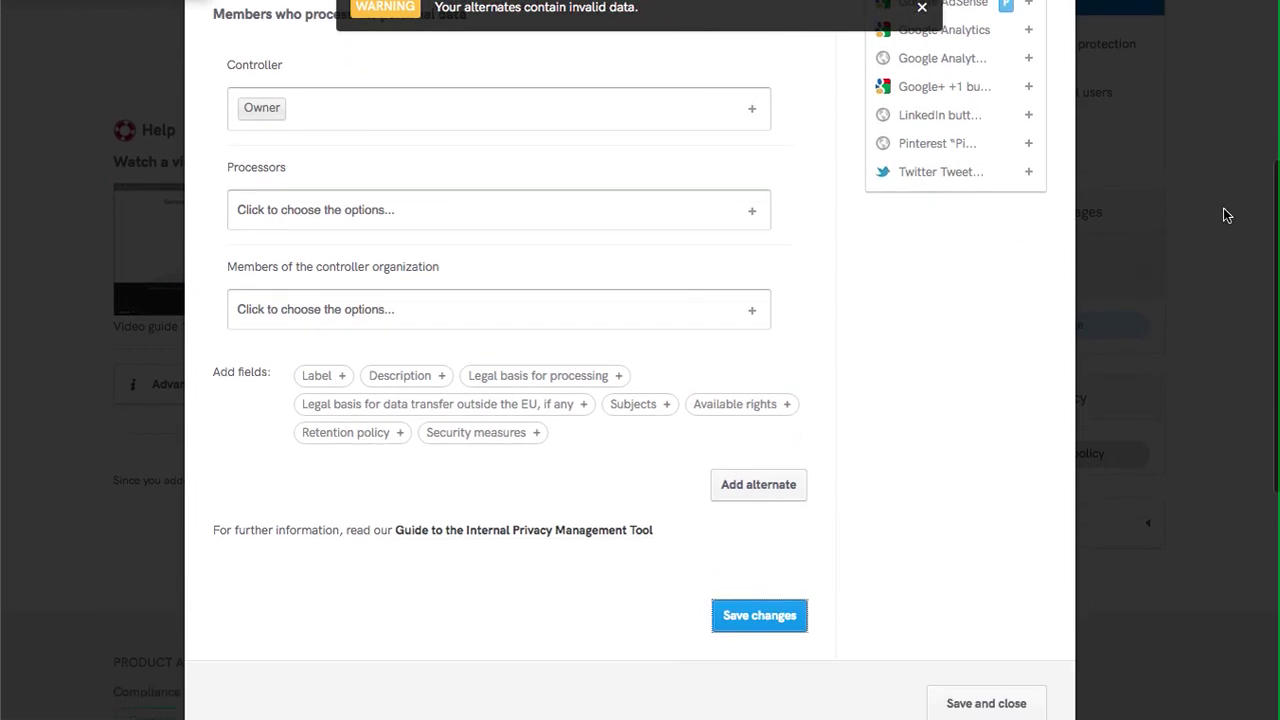
click(1225, 210)
Leave the policy generator and return to the management page of the beautifultshirtsonline.com policy
scroll(745, 256, up, 3)
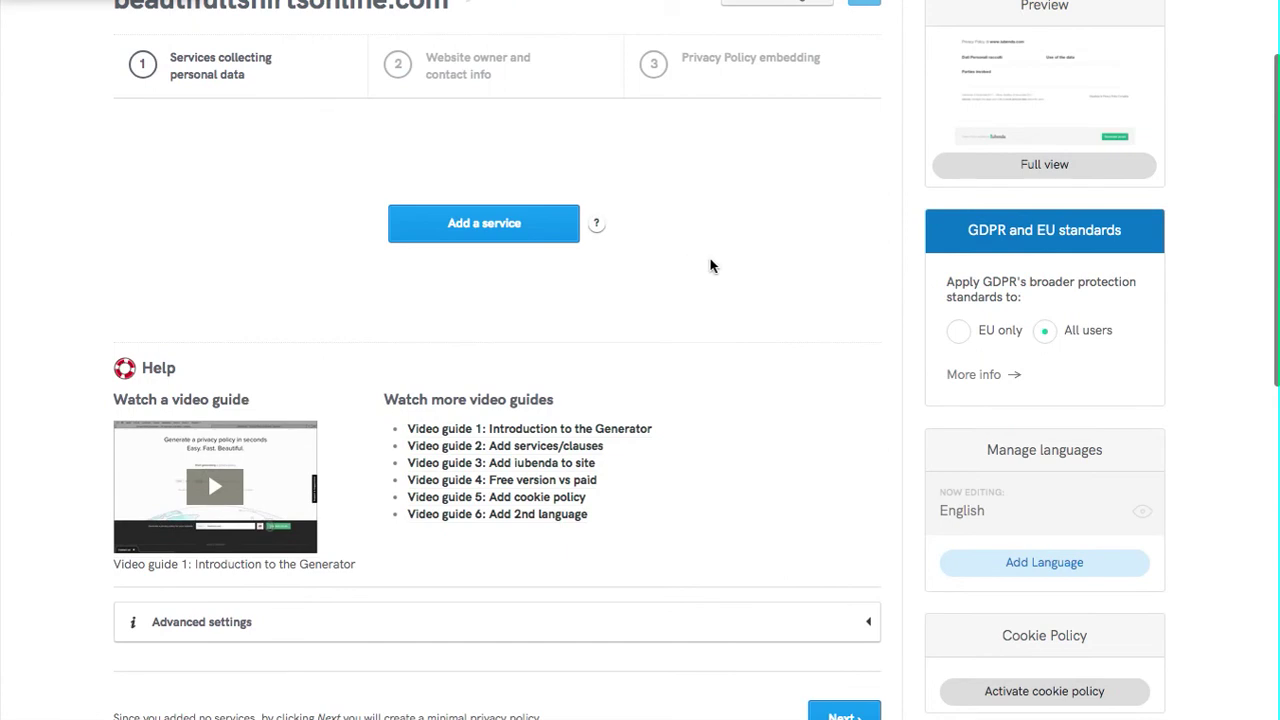
scroll(711, 266, up, 3)
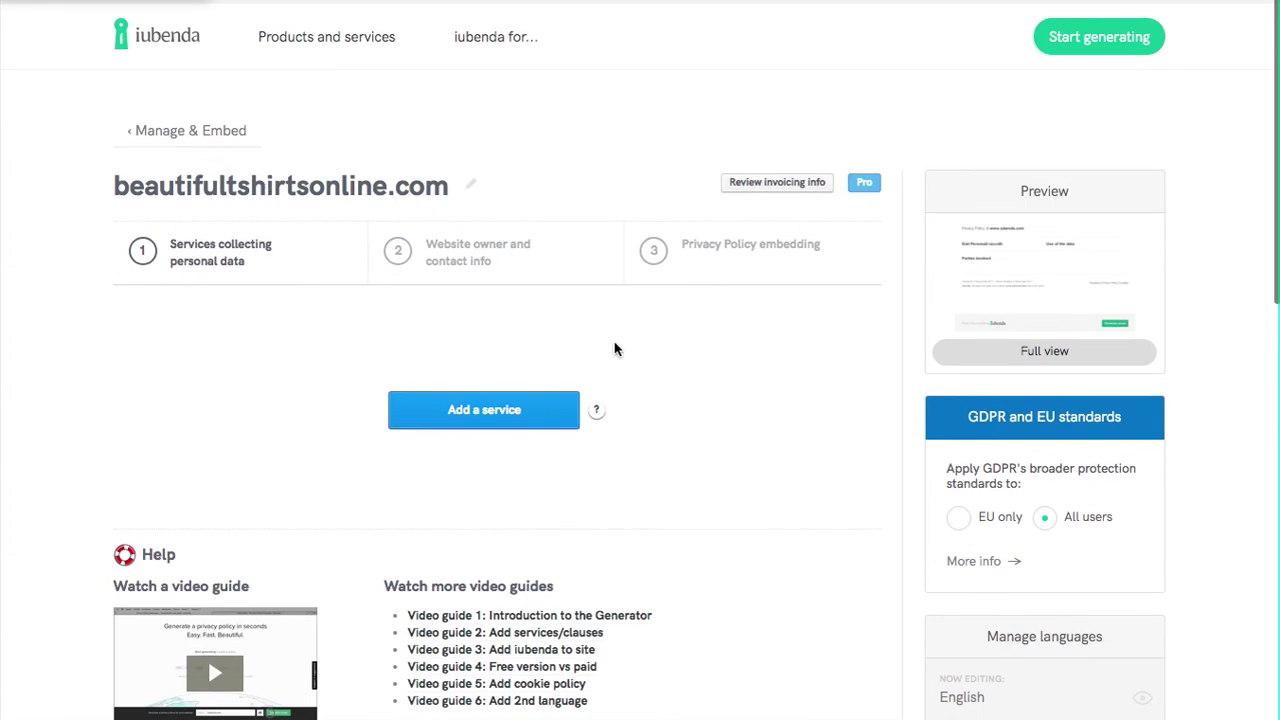
click(192, 138)
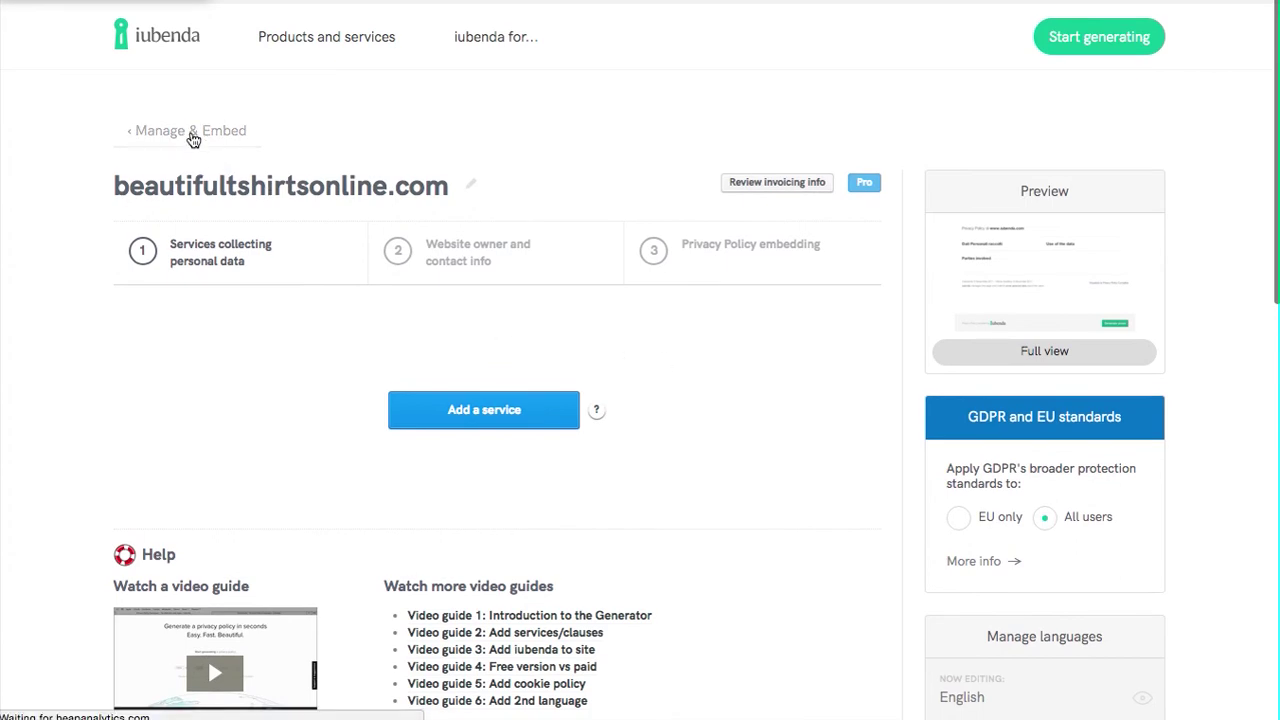